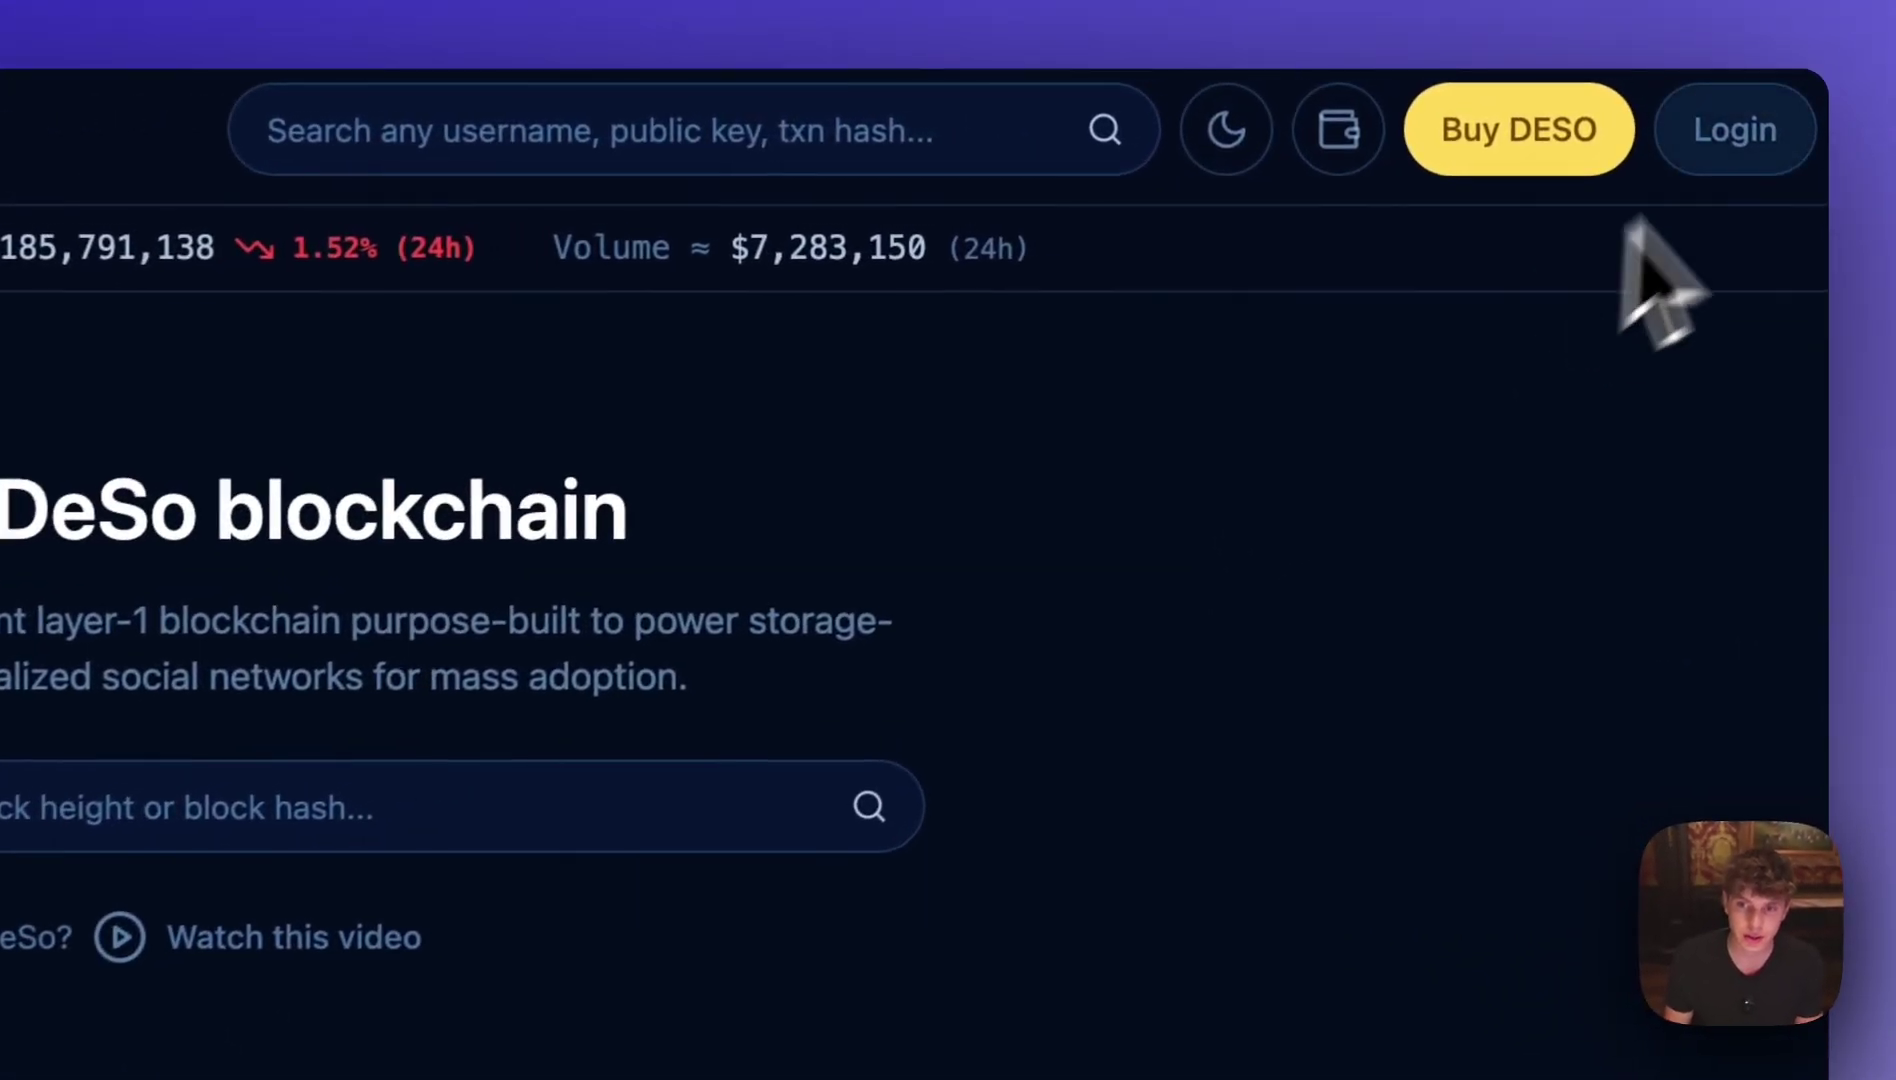
- Log in to DeSo Explorer with a DeSo wallet to reach the signing-access page for explorer.deso.com
{"action": "left_click", "coordinate": [1740, 140]}
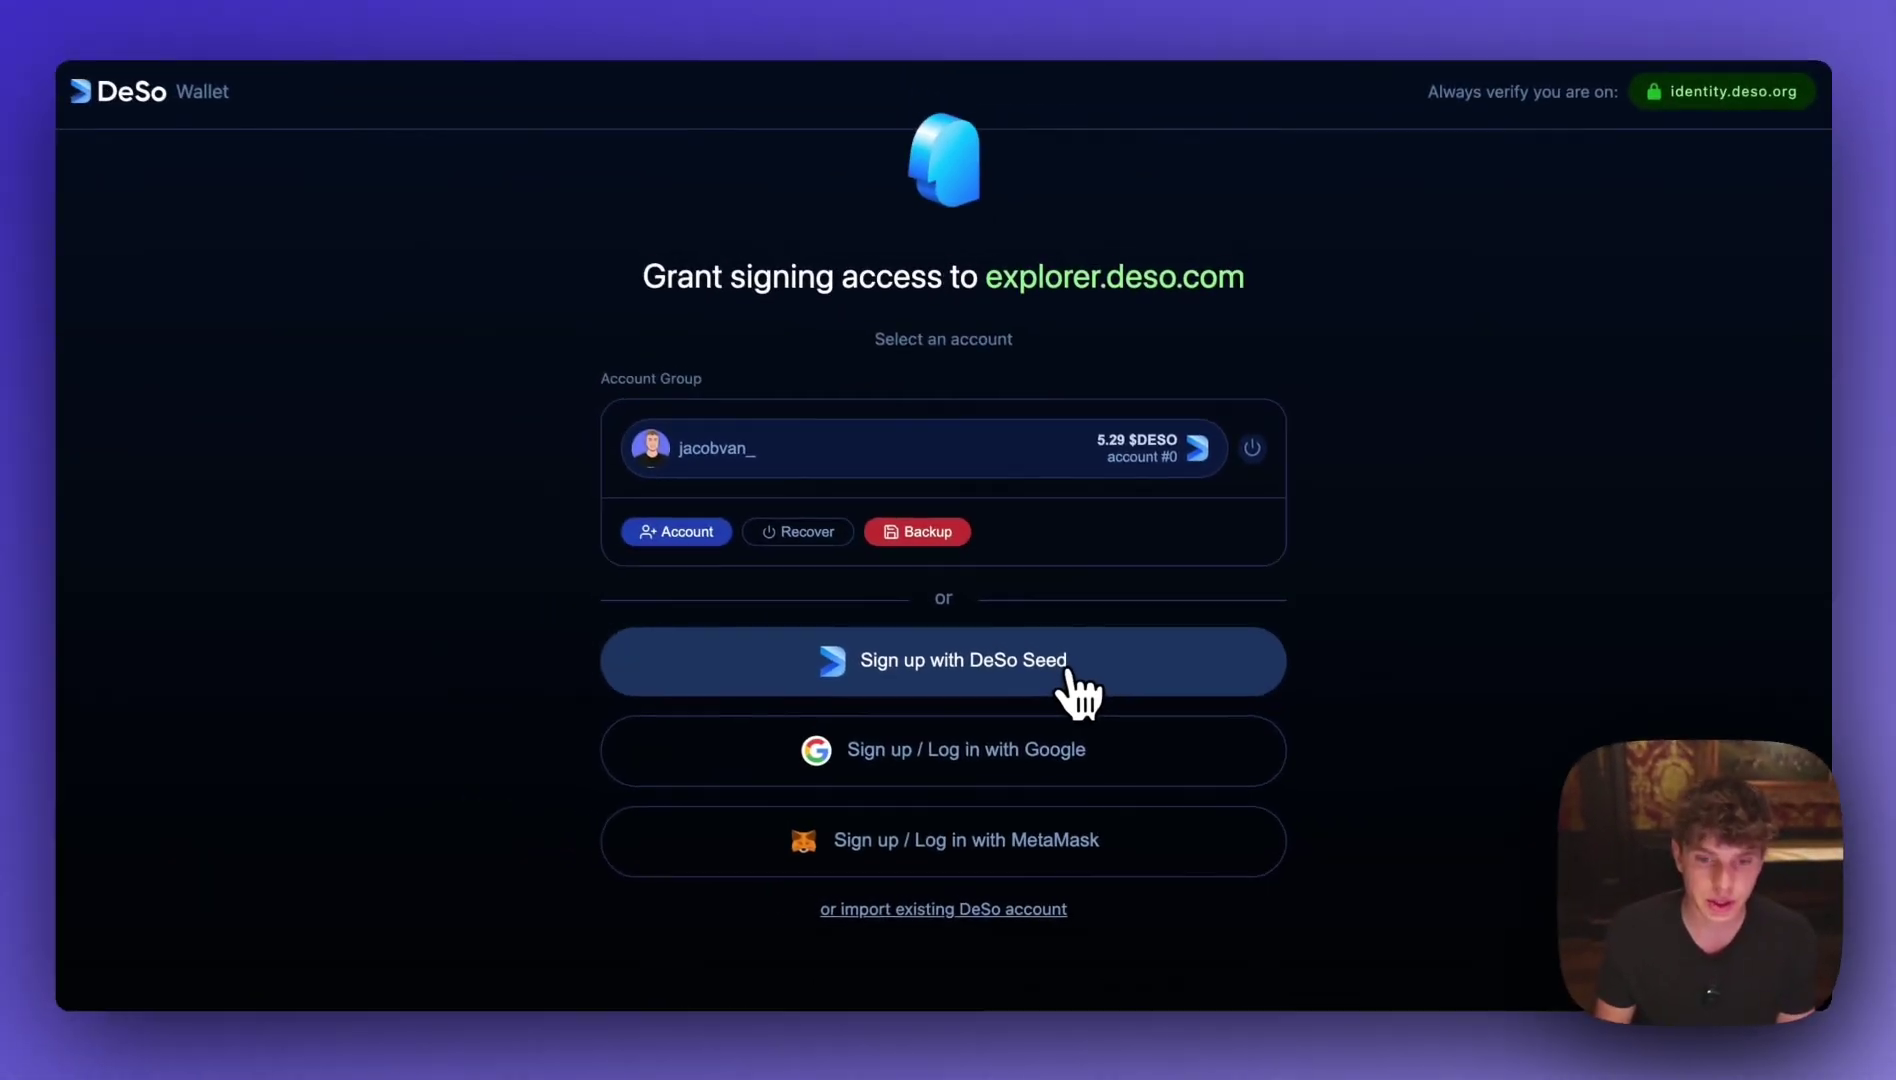
- Sign up with a DeSo Seed to generate a new seed phrase (Step 1 of 2)
{"action": "left_click", "coordinate": [1068, 672]}
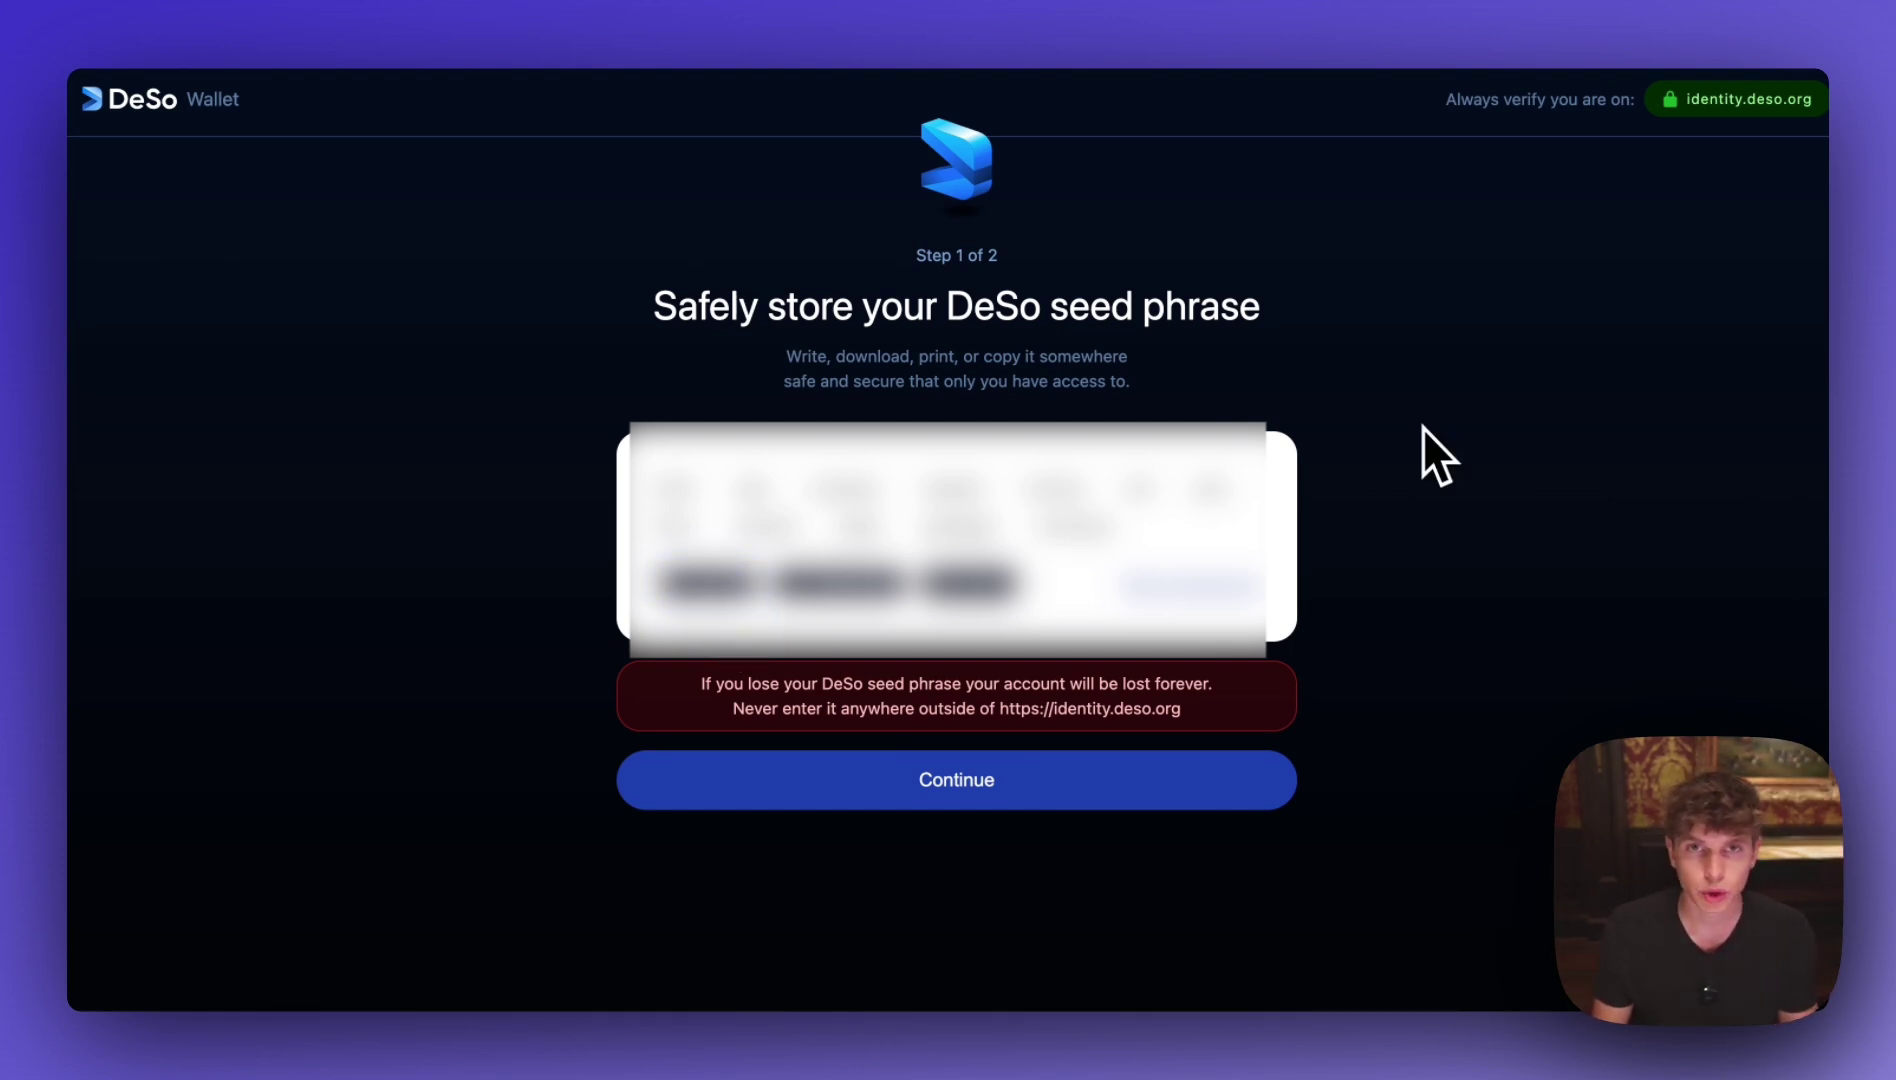
- Verify the new seed phrase by pasting it, then pass the hCaptcha human check for starter $DESO
{"action": "left_click", "coordinate": [1030, 800]}
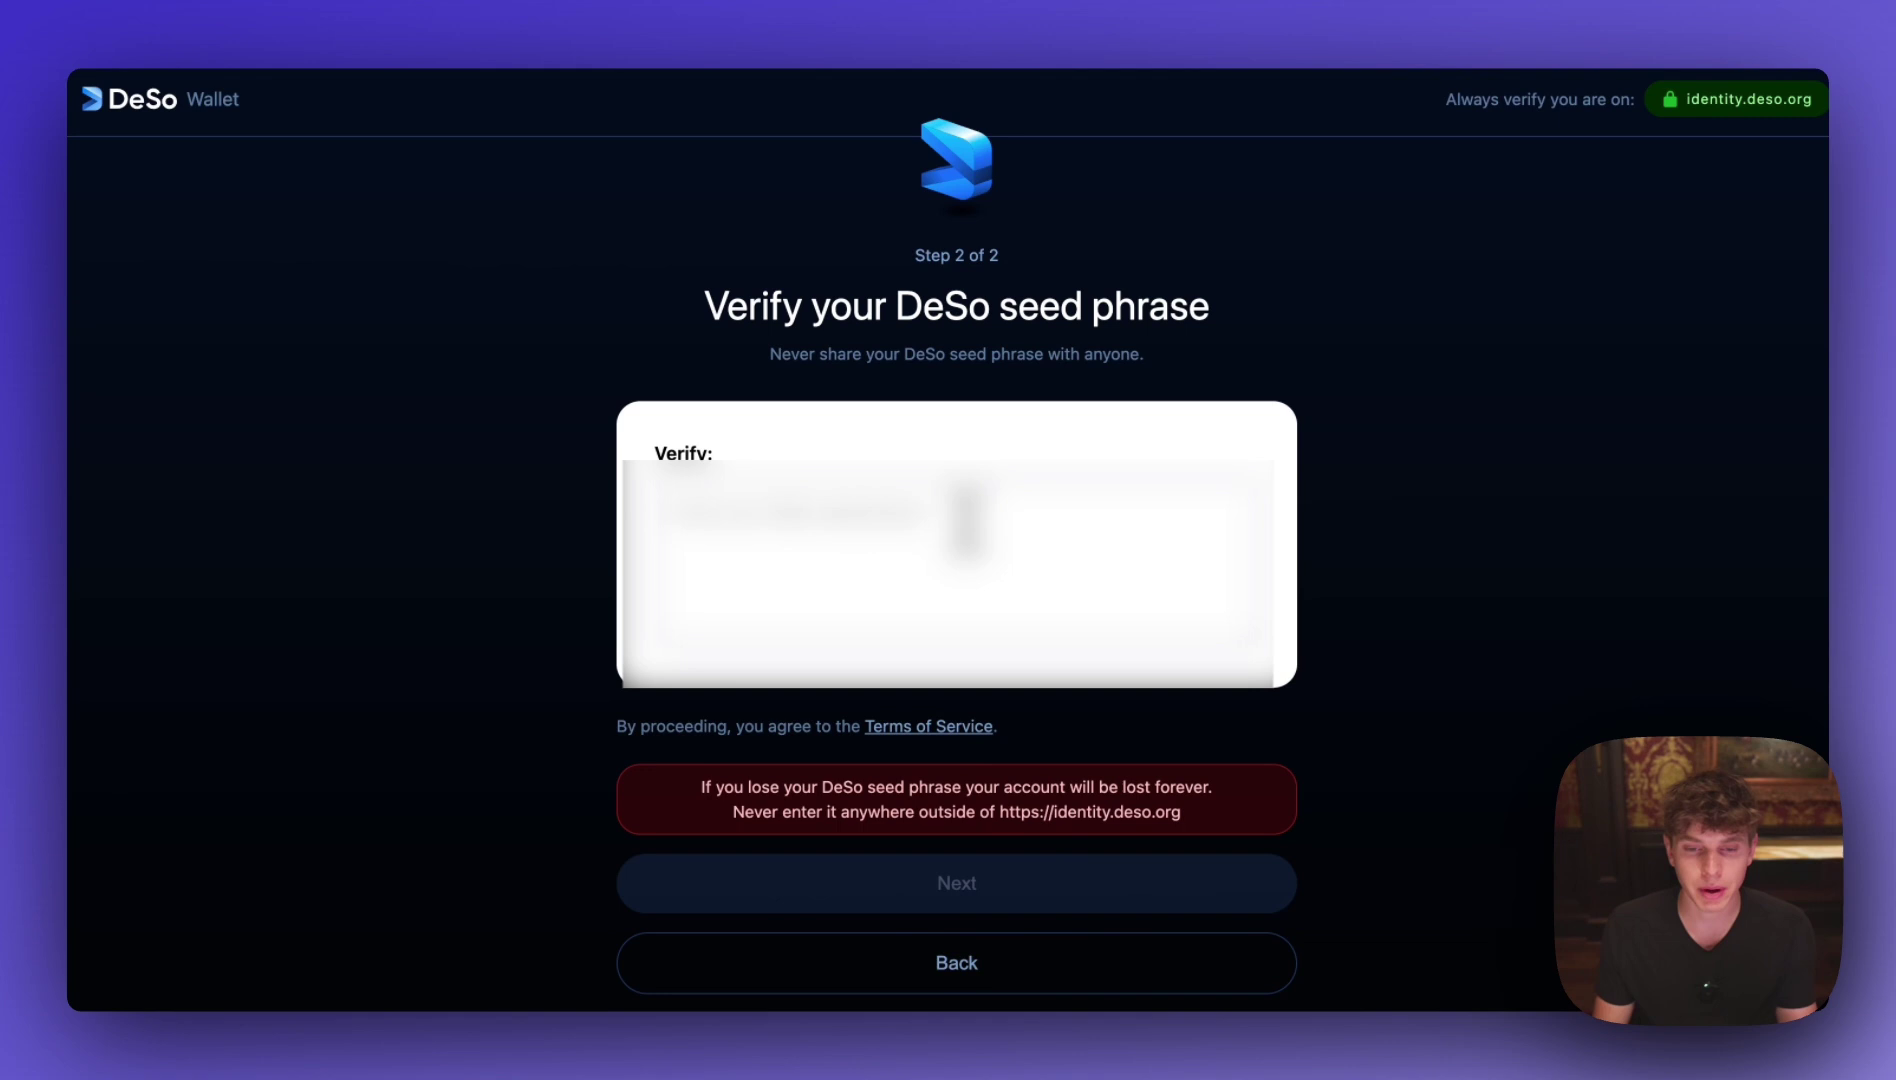
{"action": "key", "text": "super+v"}
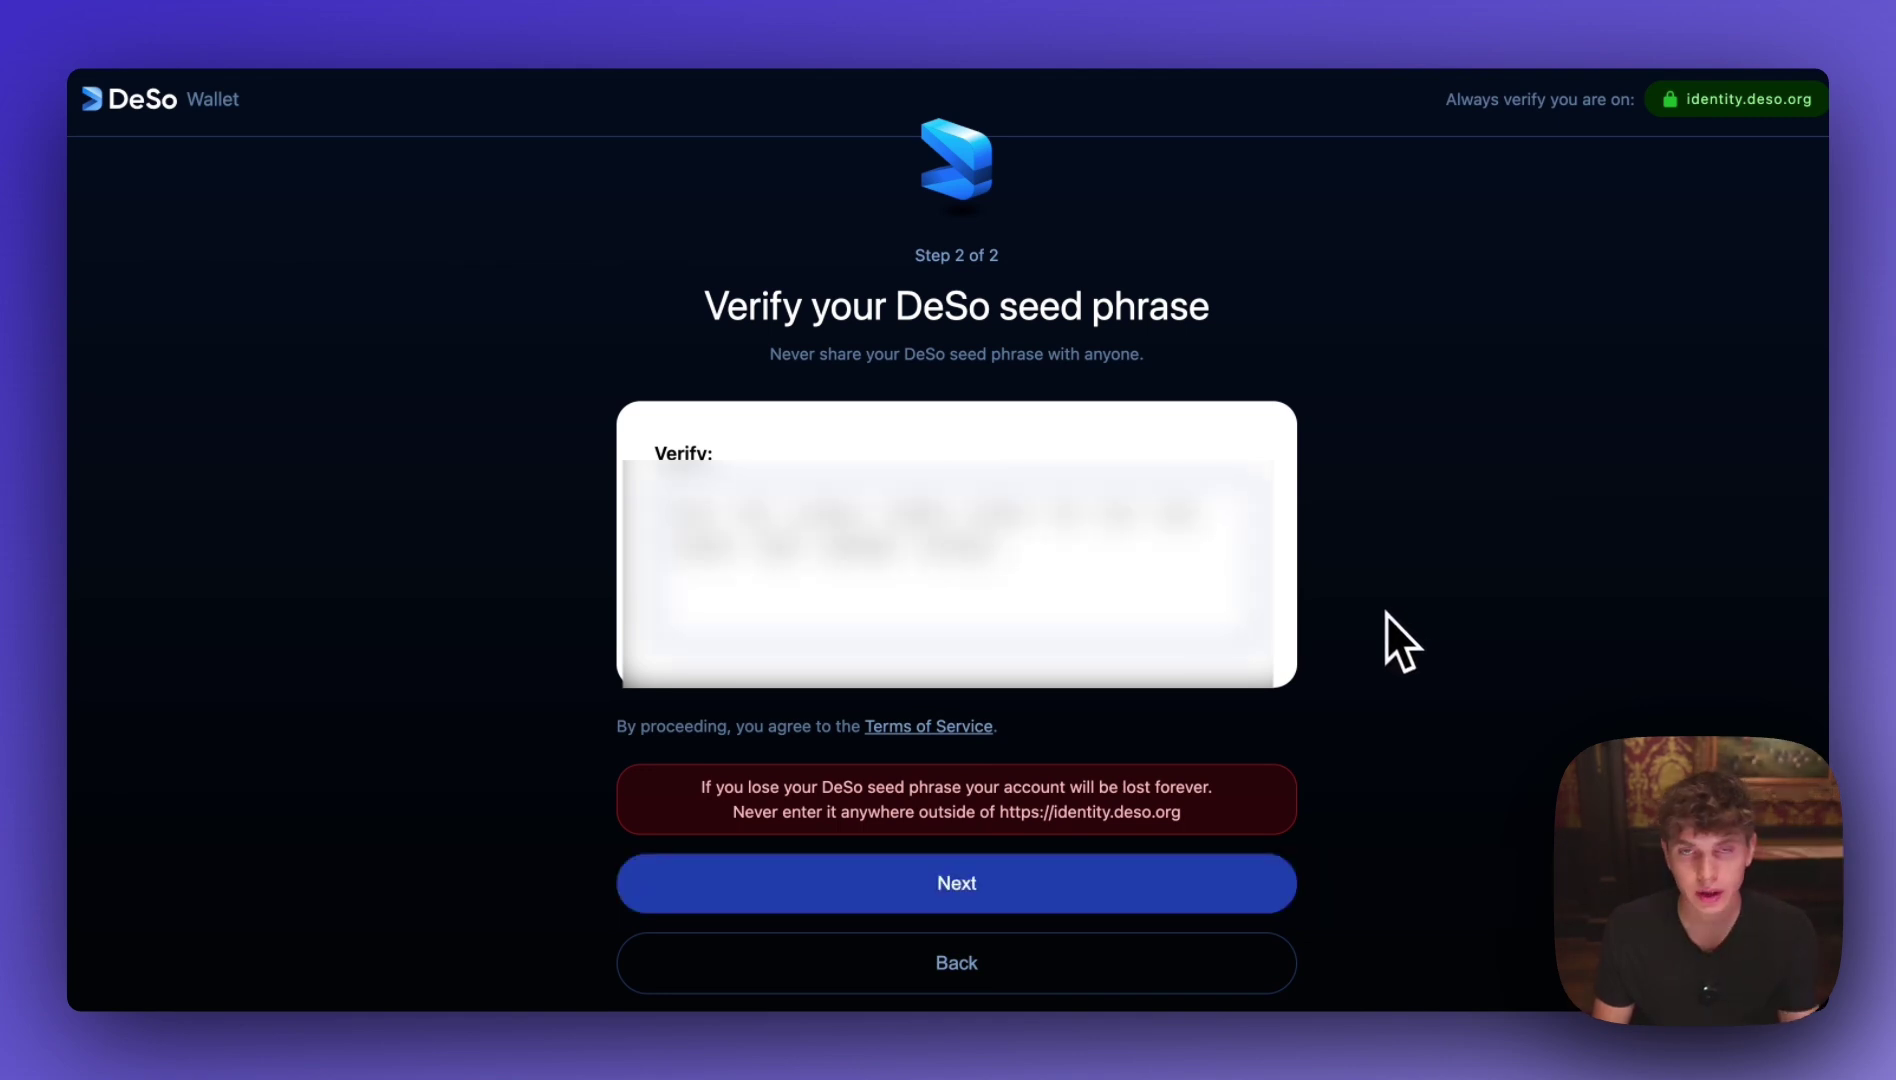
{"action": "left_click", "coordinate": [1026, 904]}
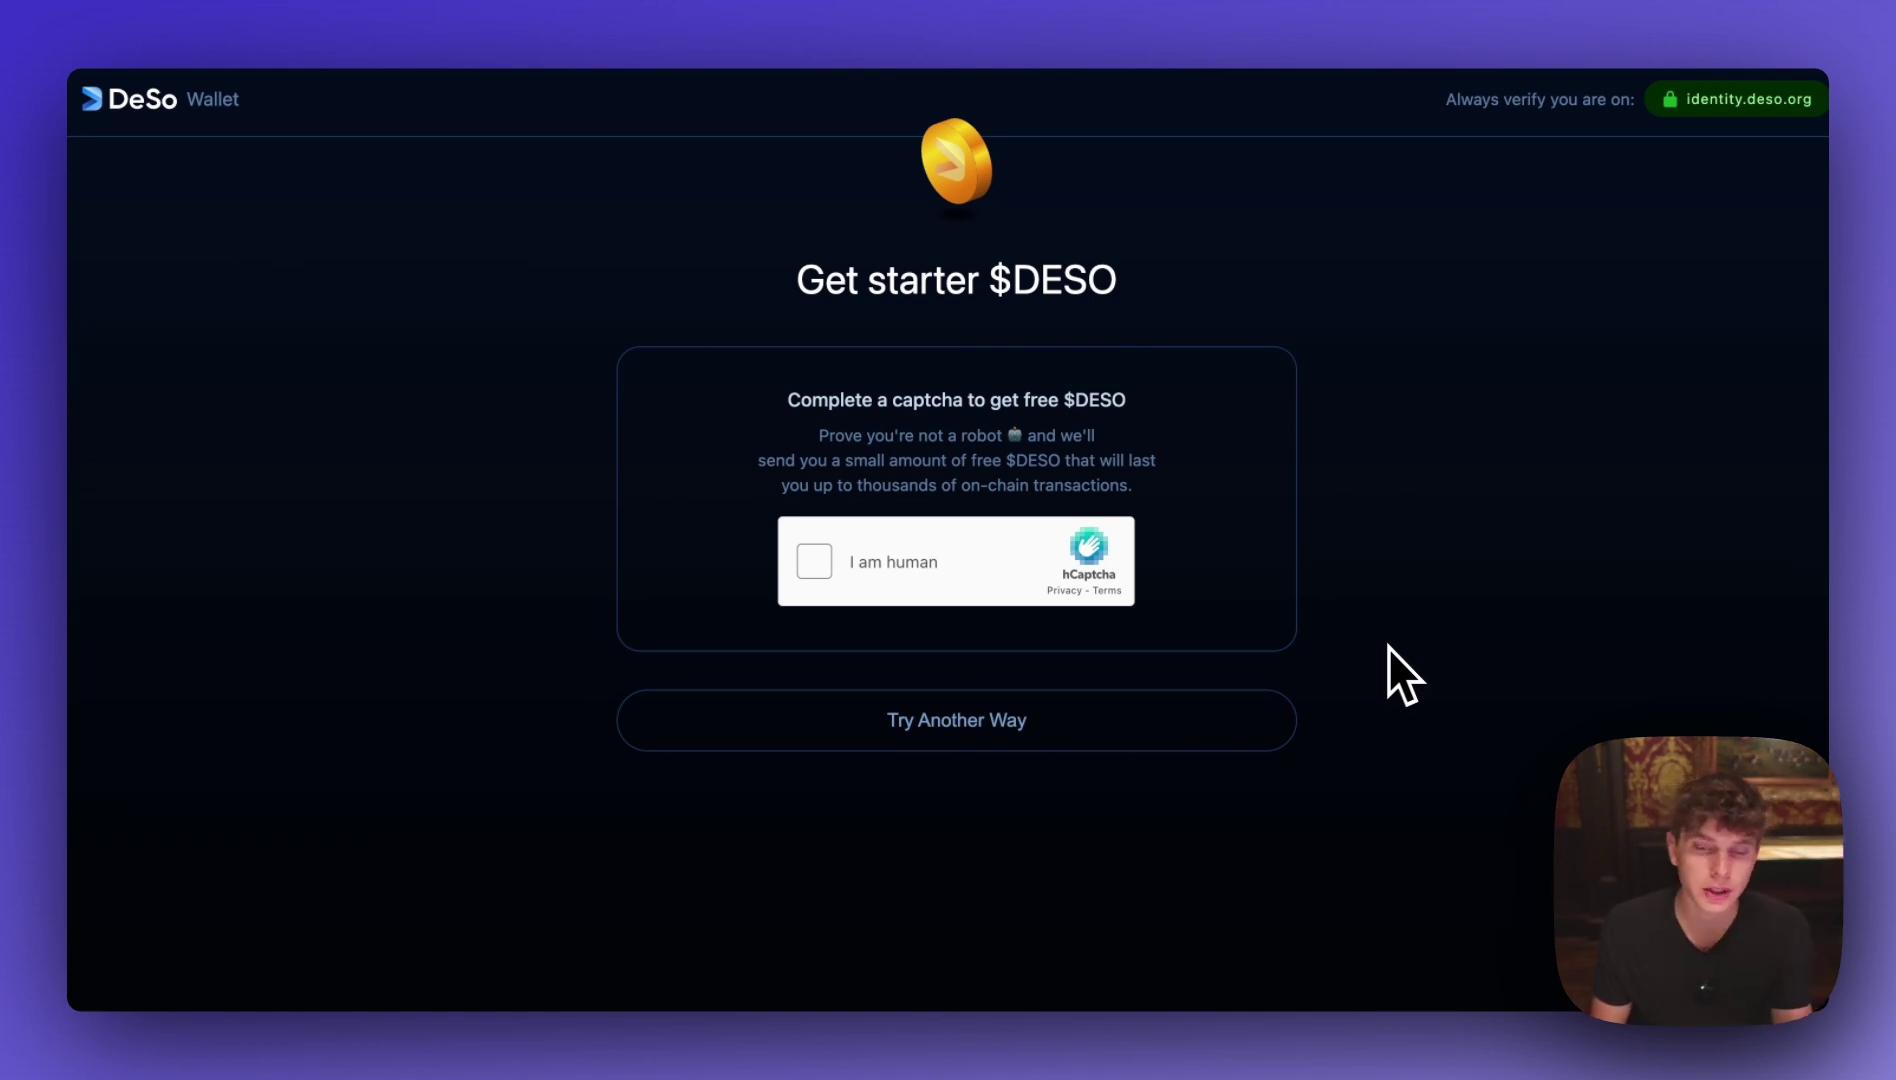
{"action": "left_click", "coordinate": [815, 561]}
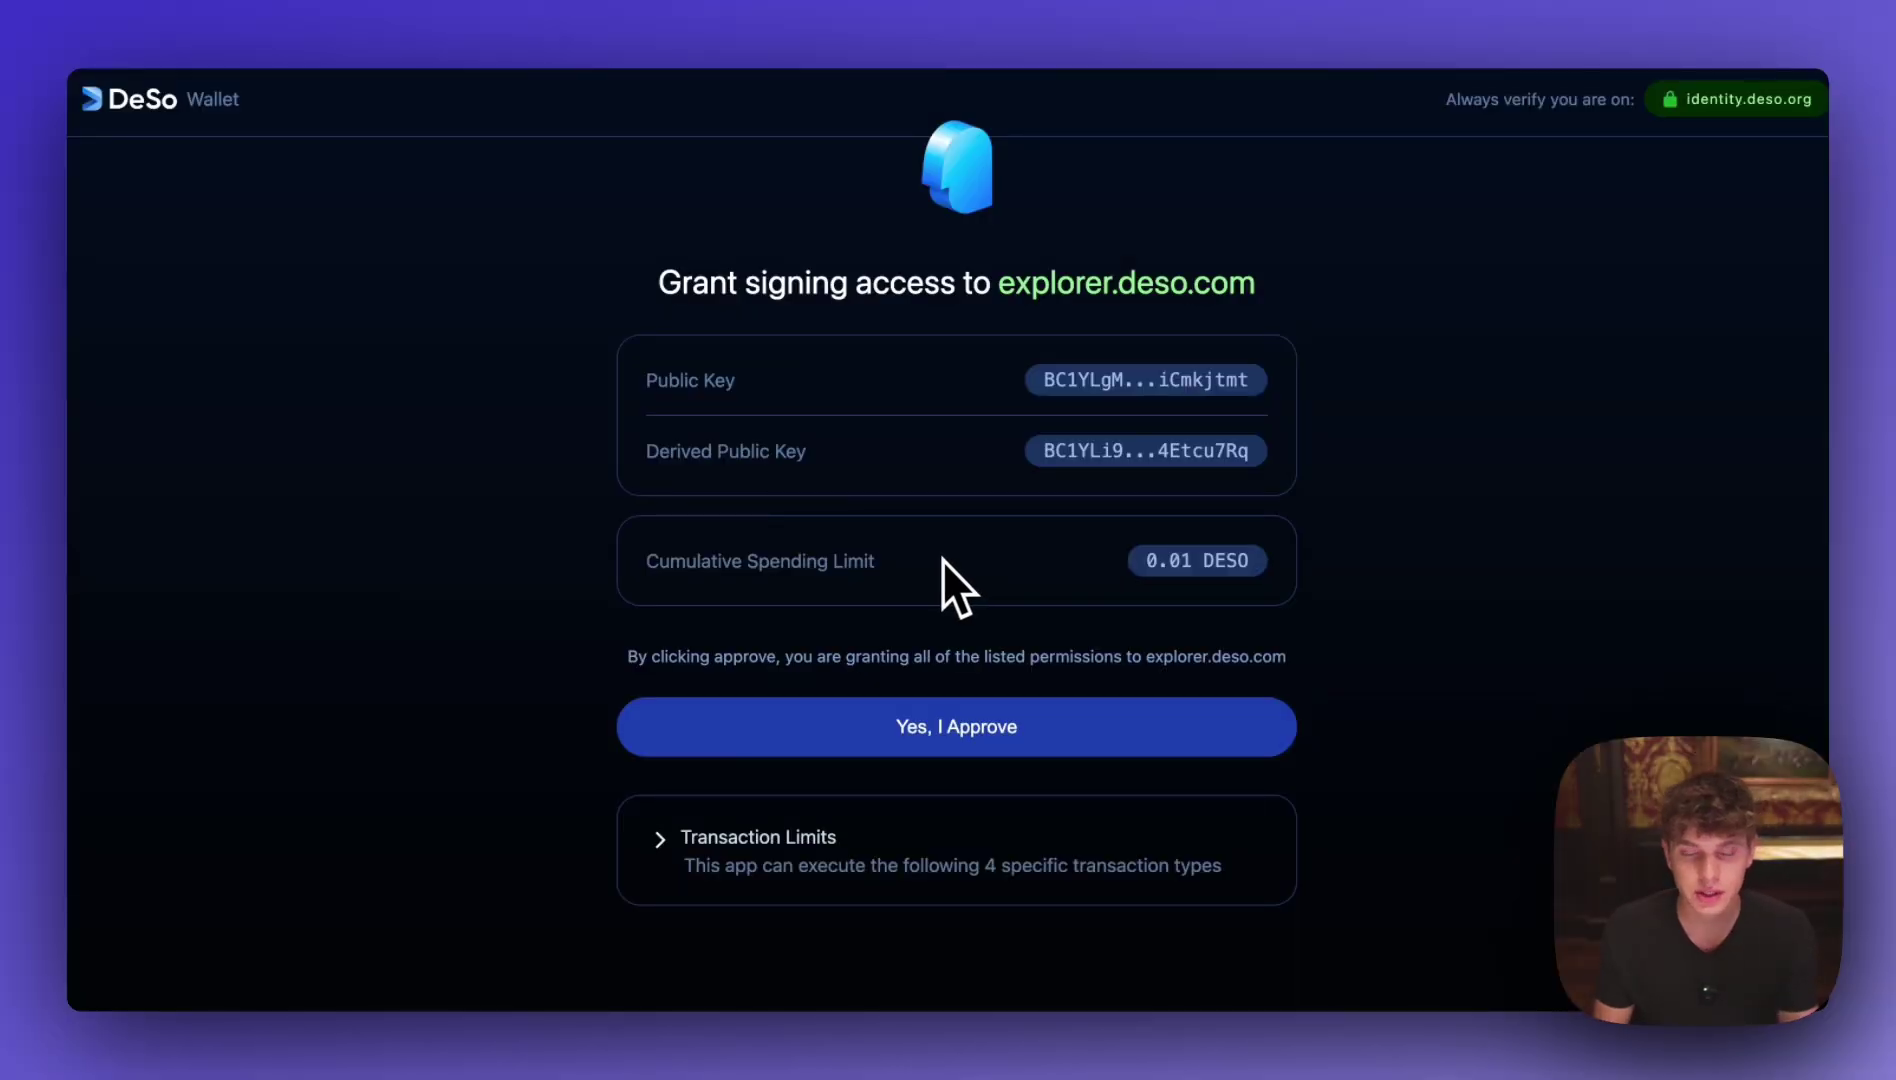
{"action": "left_click", "coordinate": [1018, 712]}
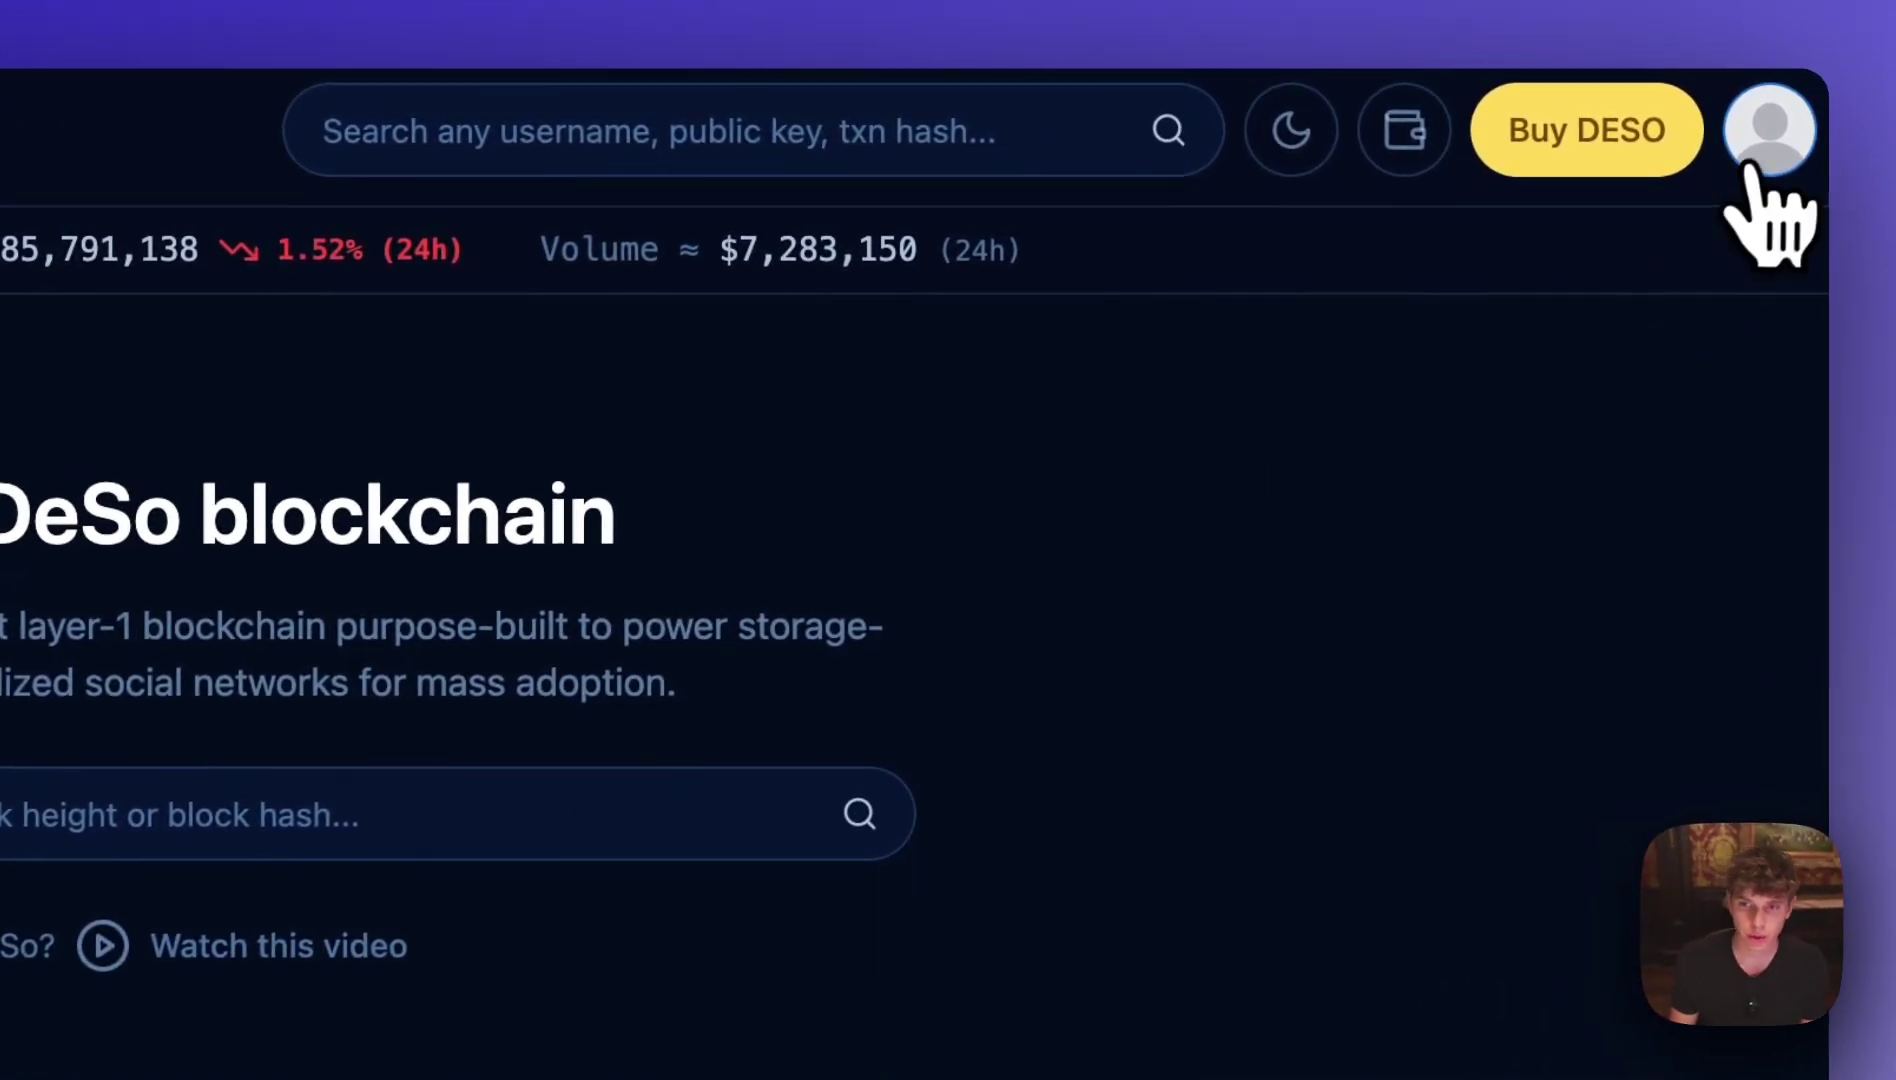
{"action": "left_click", "coordinate": [1760, 150]}
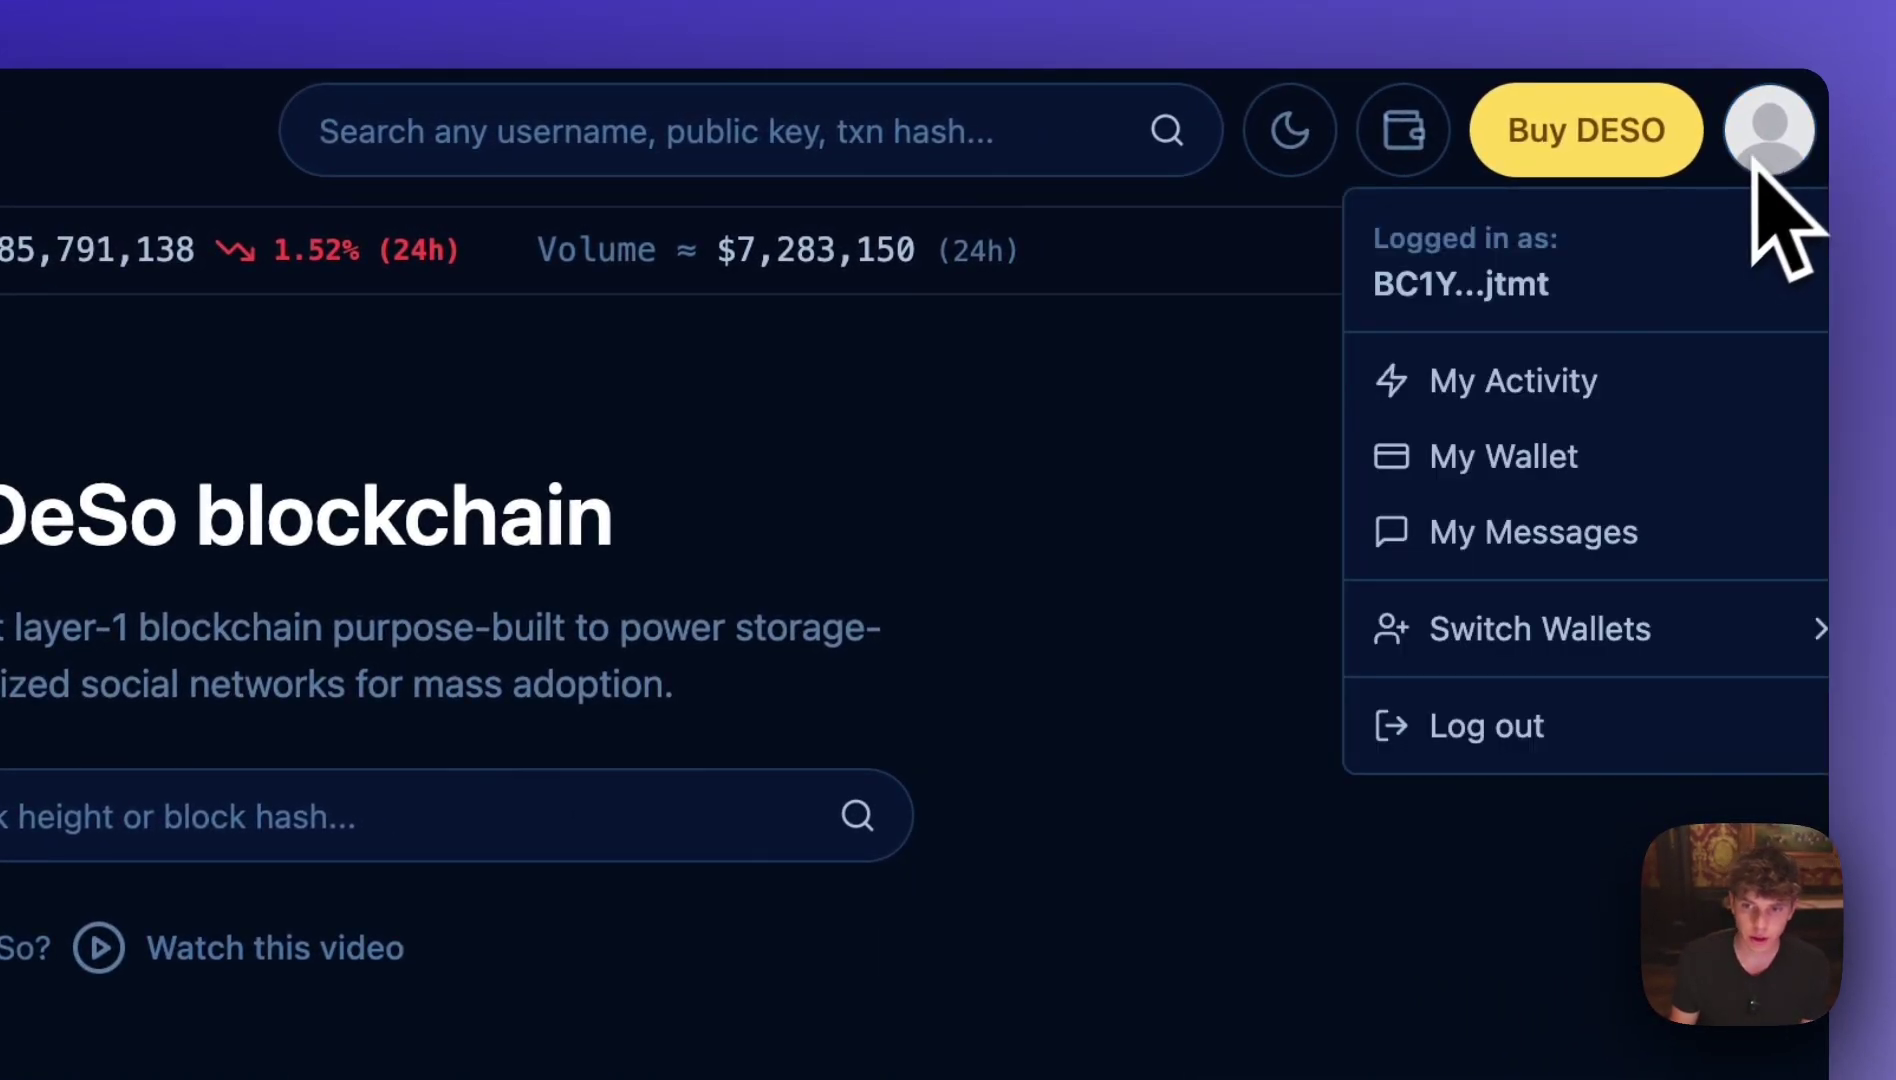
{"action": "left_click", "coordinate": [1580, 445]}
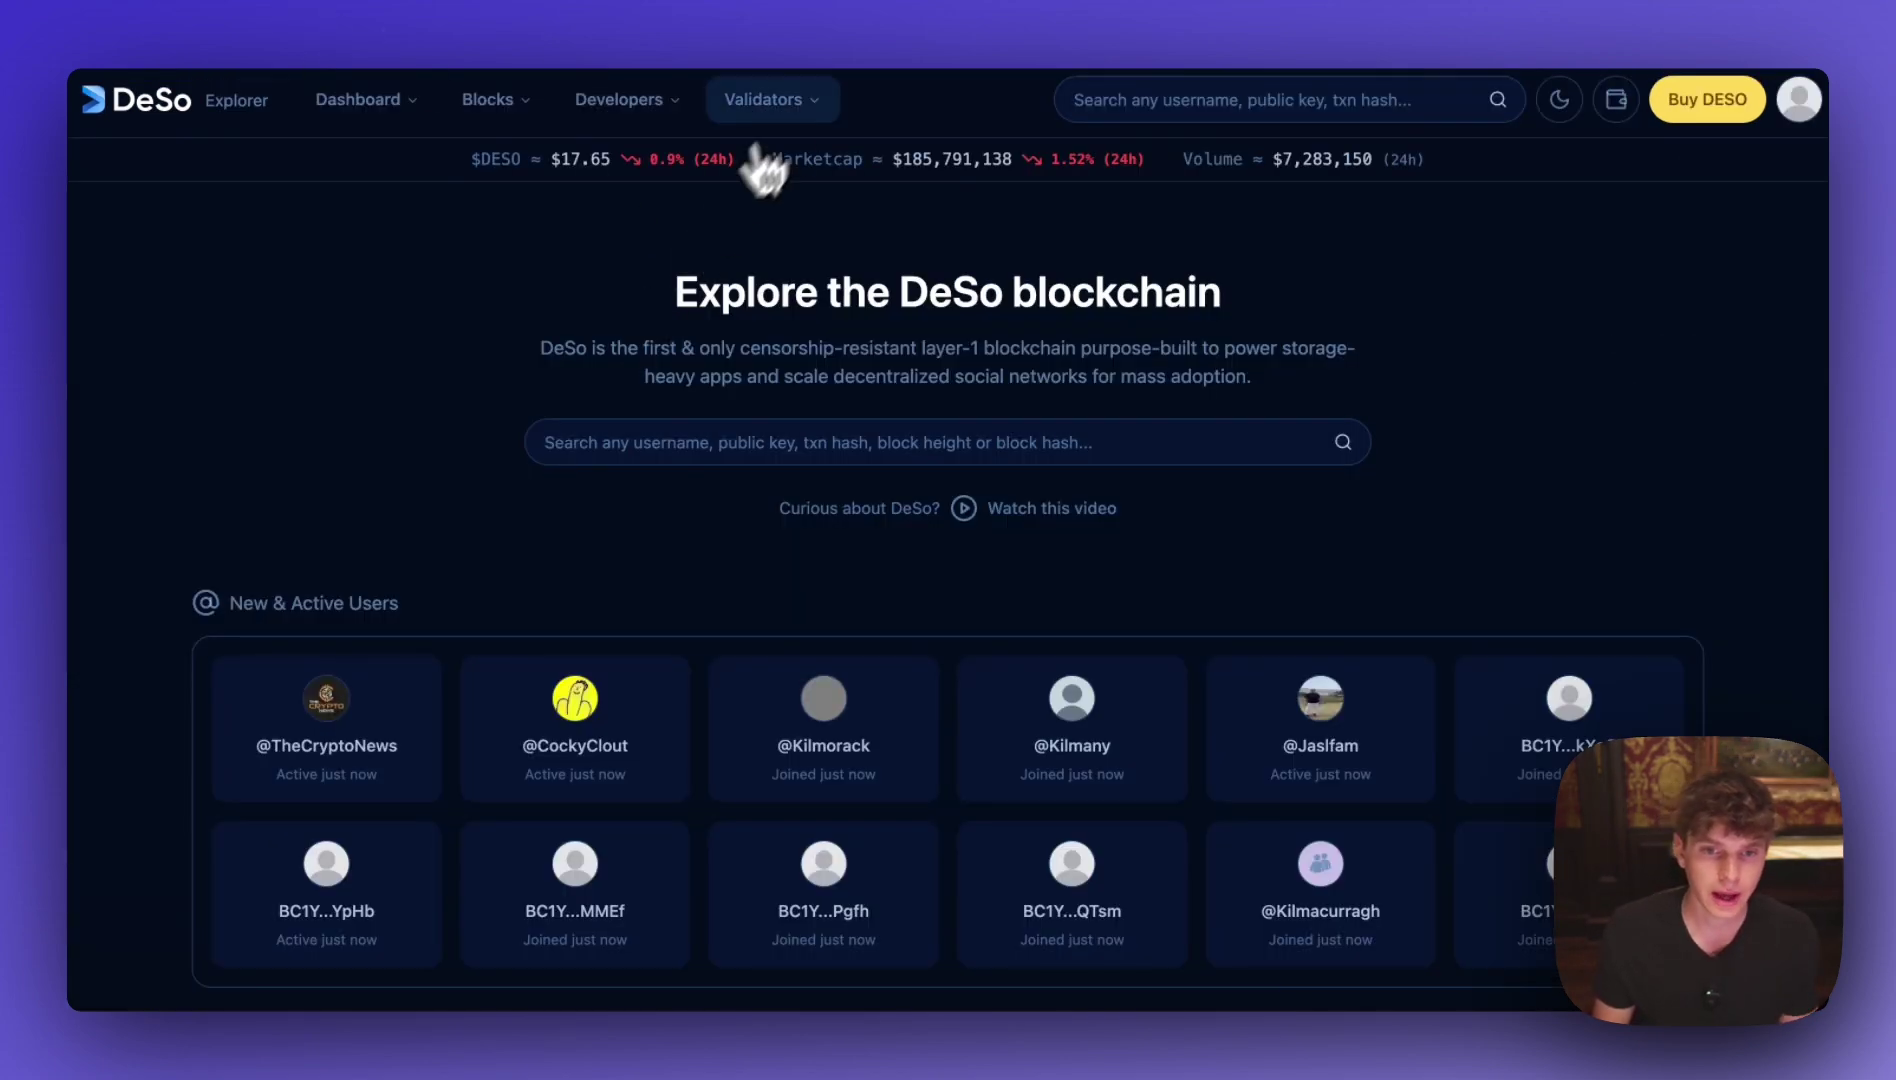
- Go to Validators > Validator Stats to see all 22 validators and staking totals
{"action": "left_click", "coordinate": [770, 100]}
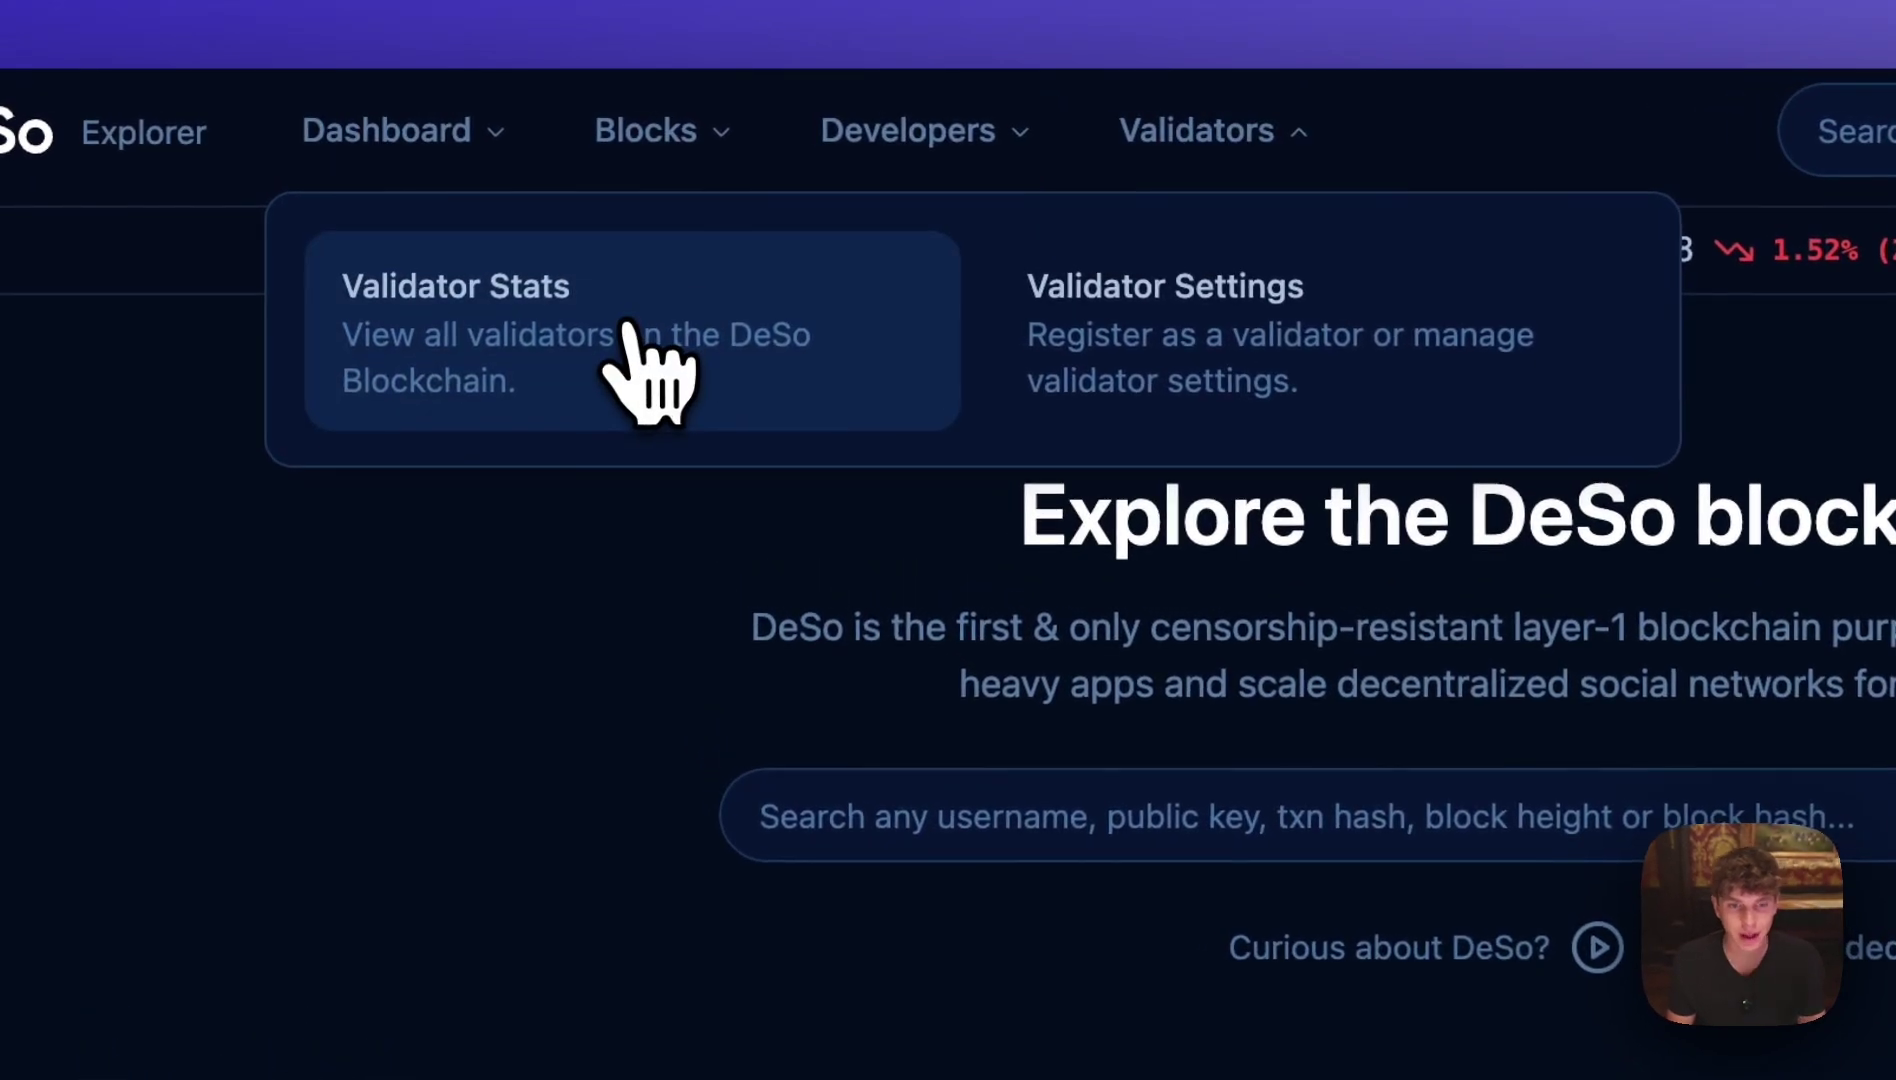
{"action": "left_click", "coordinate": [630, 335]}
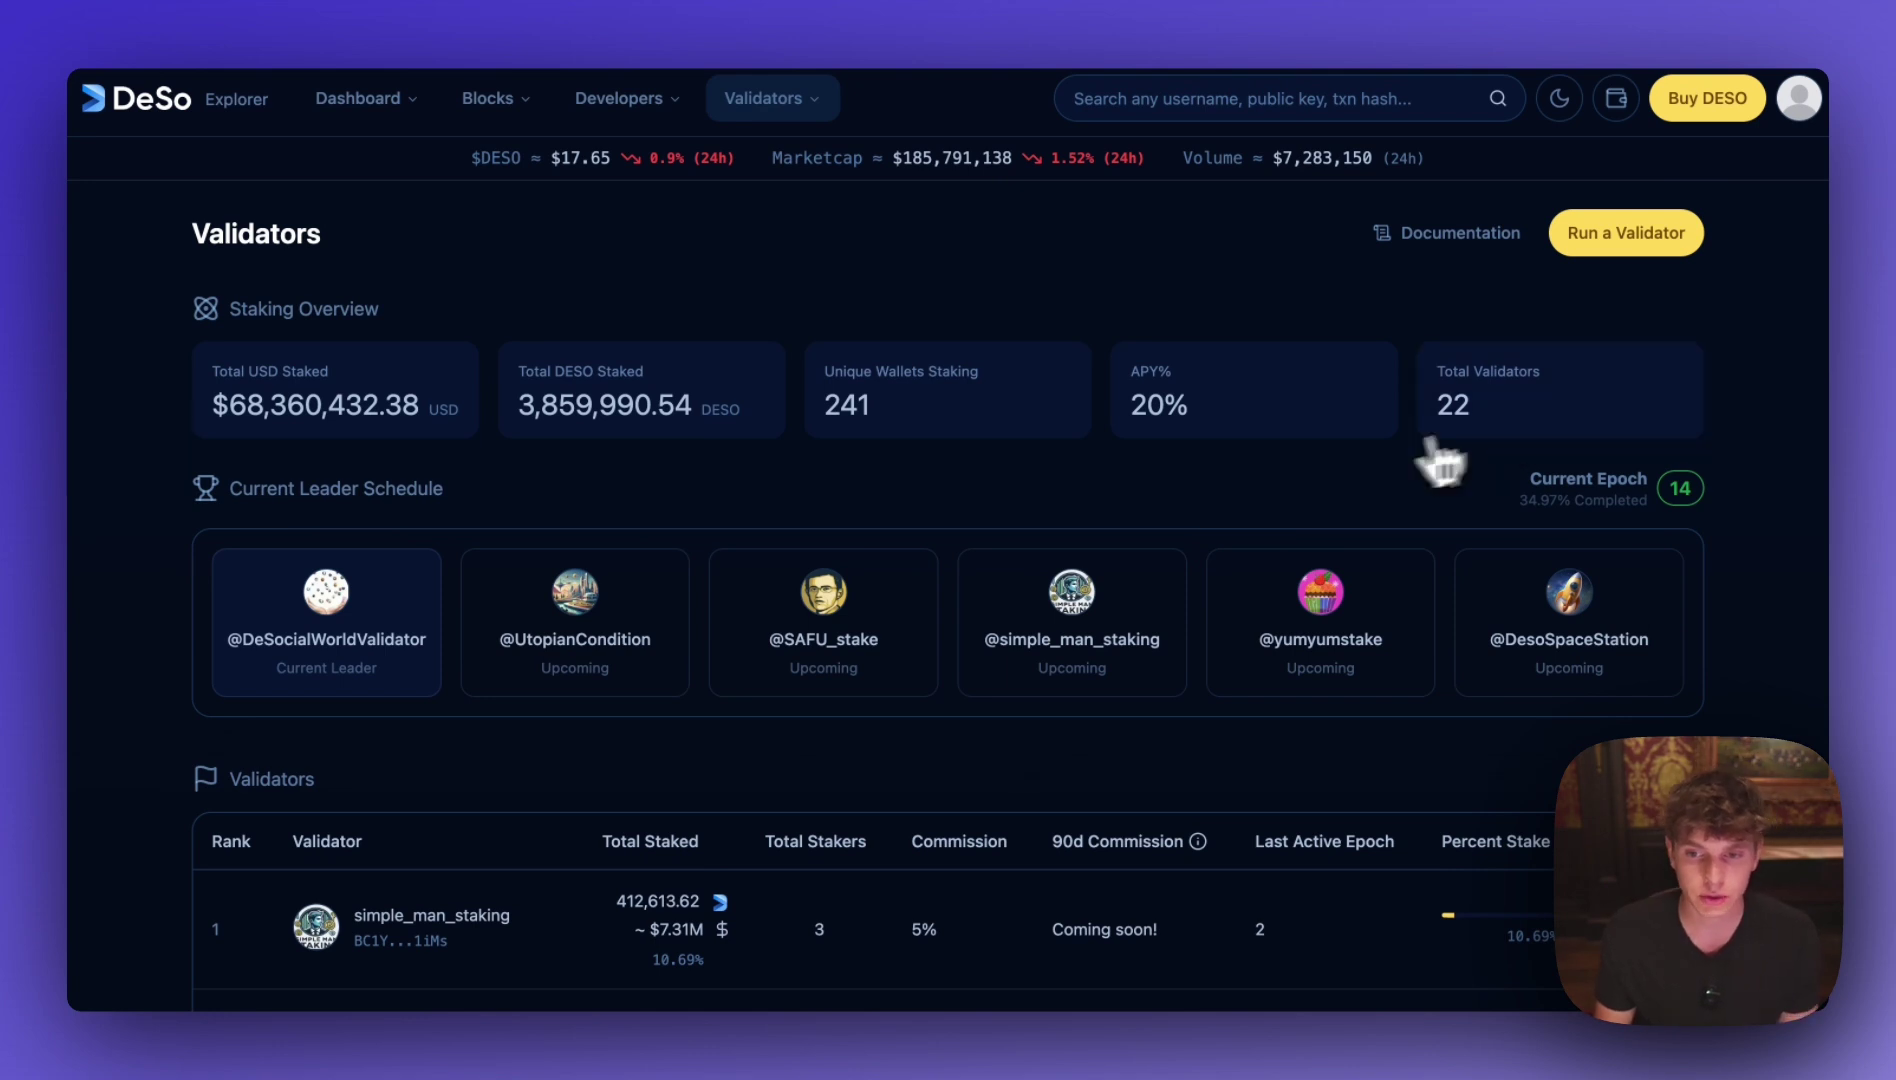
{"action": "scroll", "coordinate": [1355, 483], "scroll_direction": "down", "scroll_amount": 4}
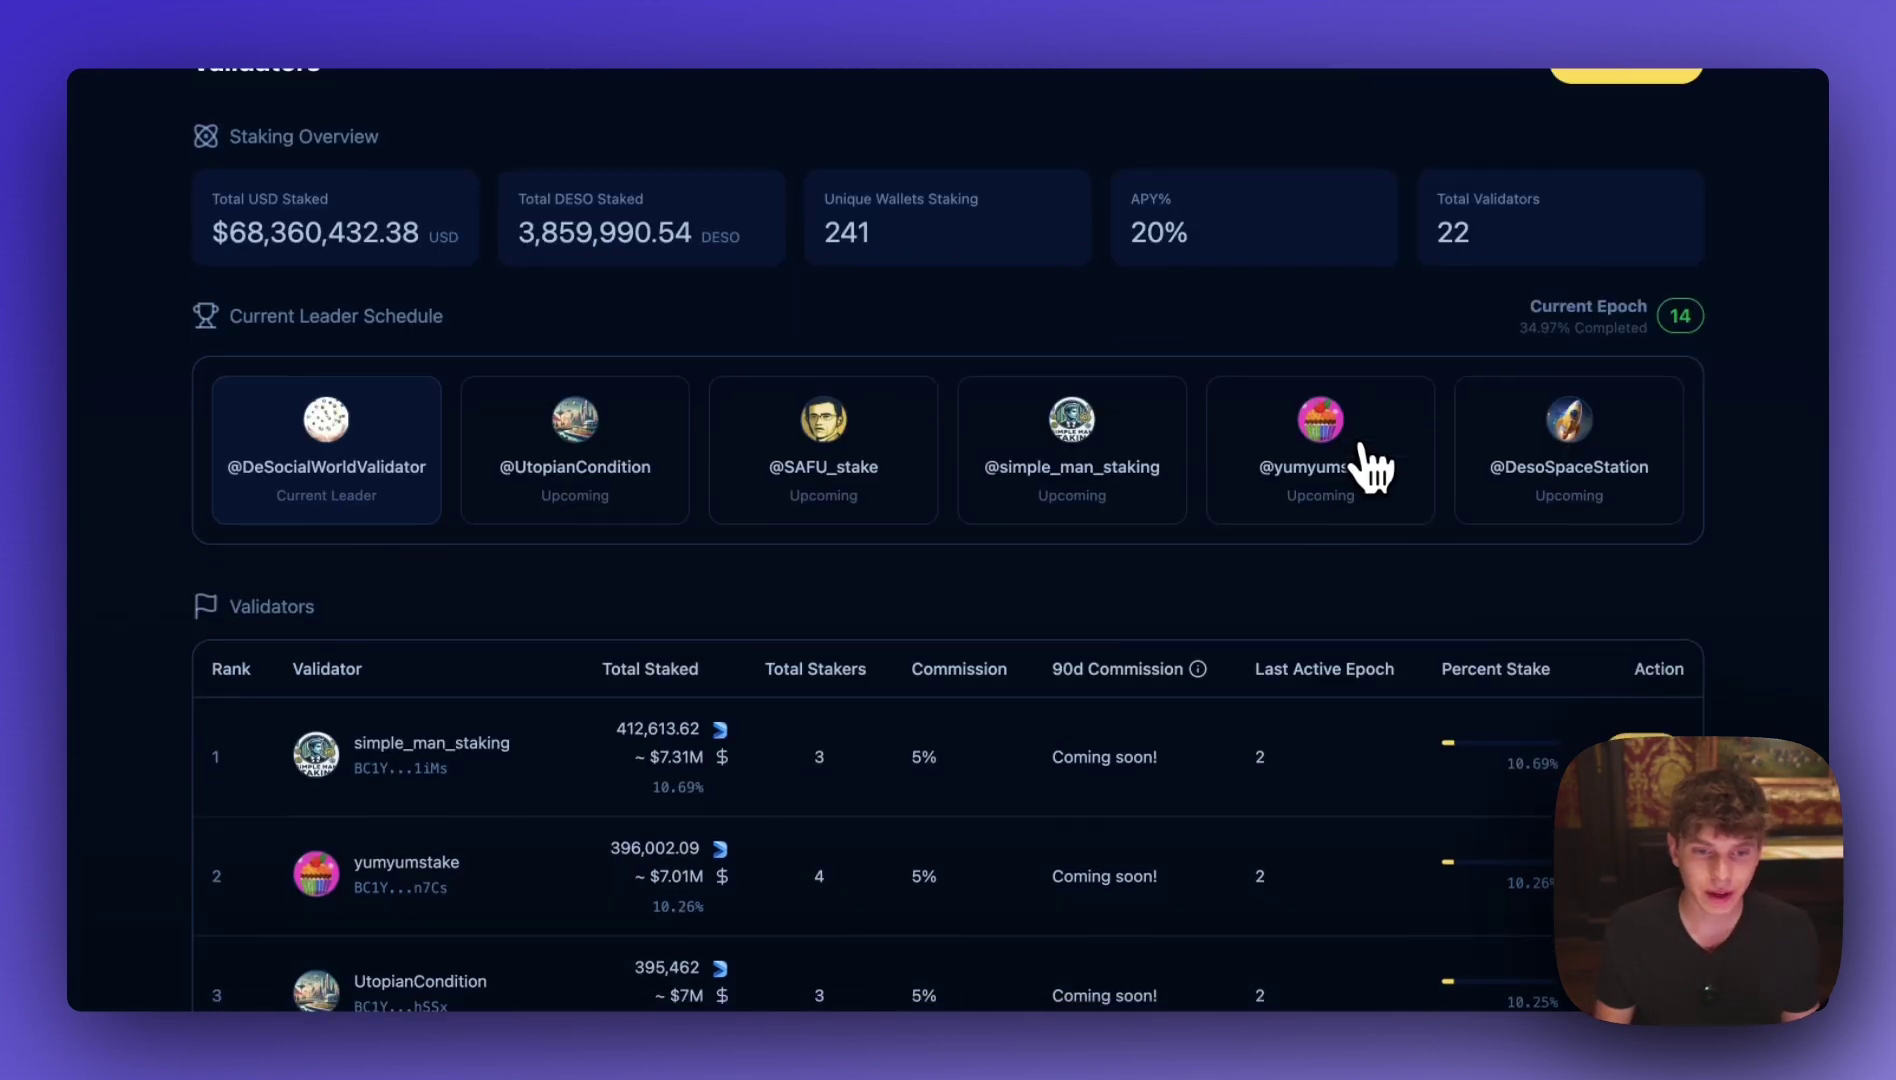
{"action": "scroll", "coordinate": [1415, 495], "scroll_direction": "down", "scroll_amount": 3}
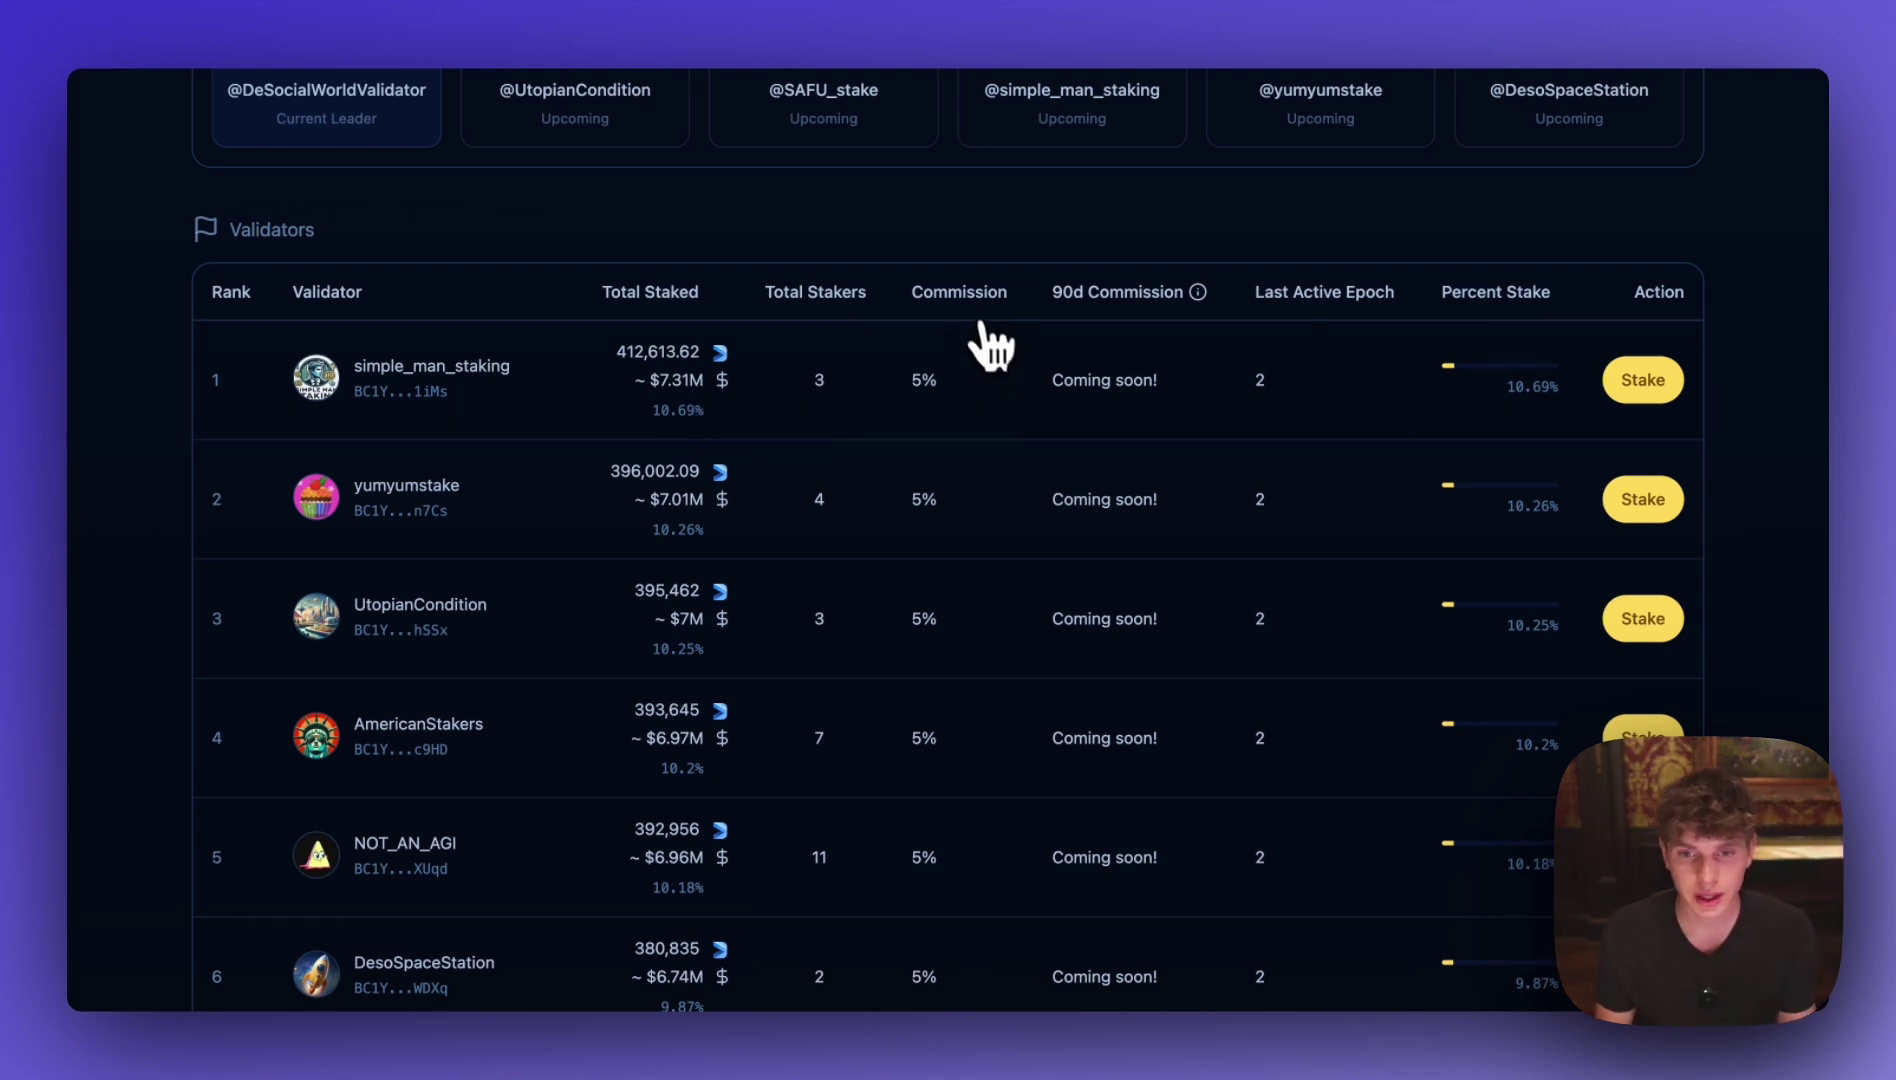
{"action": "mouse_move", "coordinate": [1178, 290]}
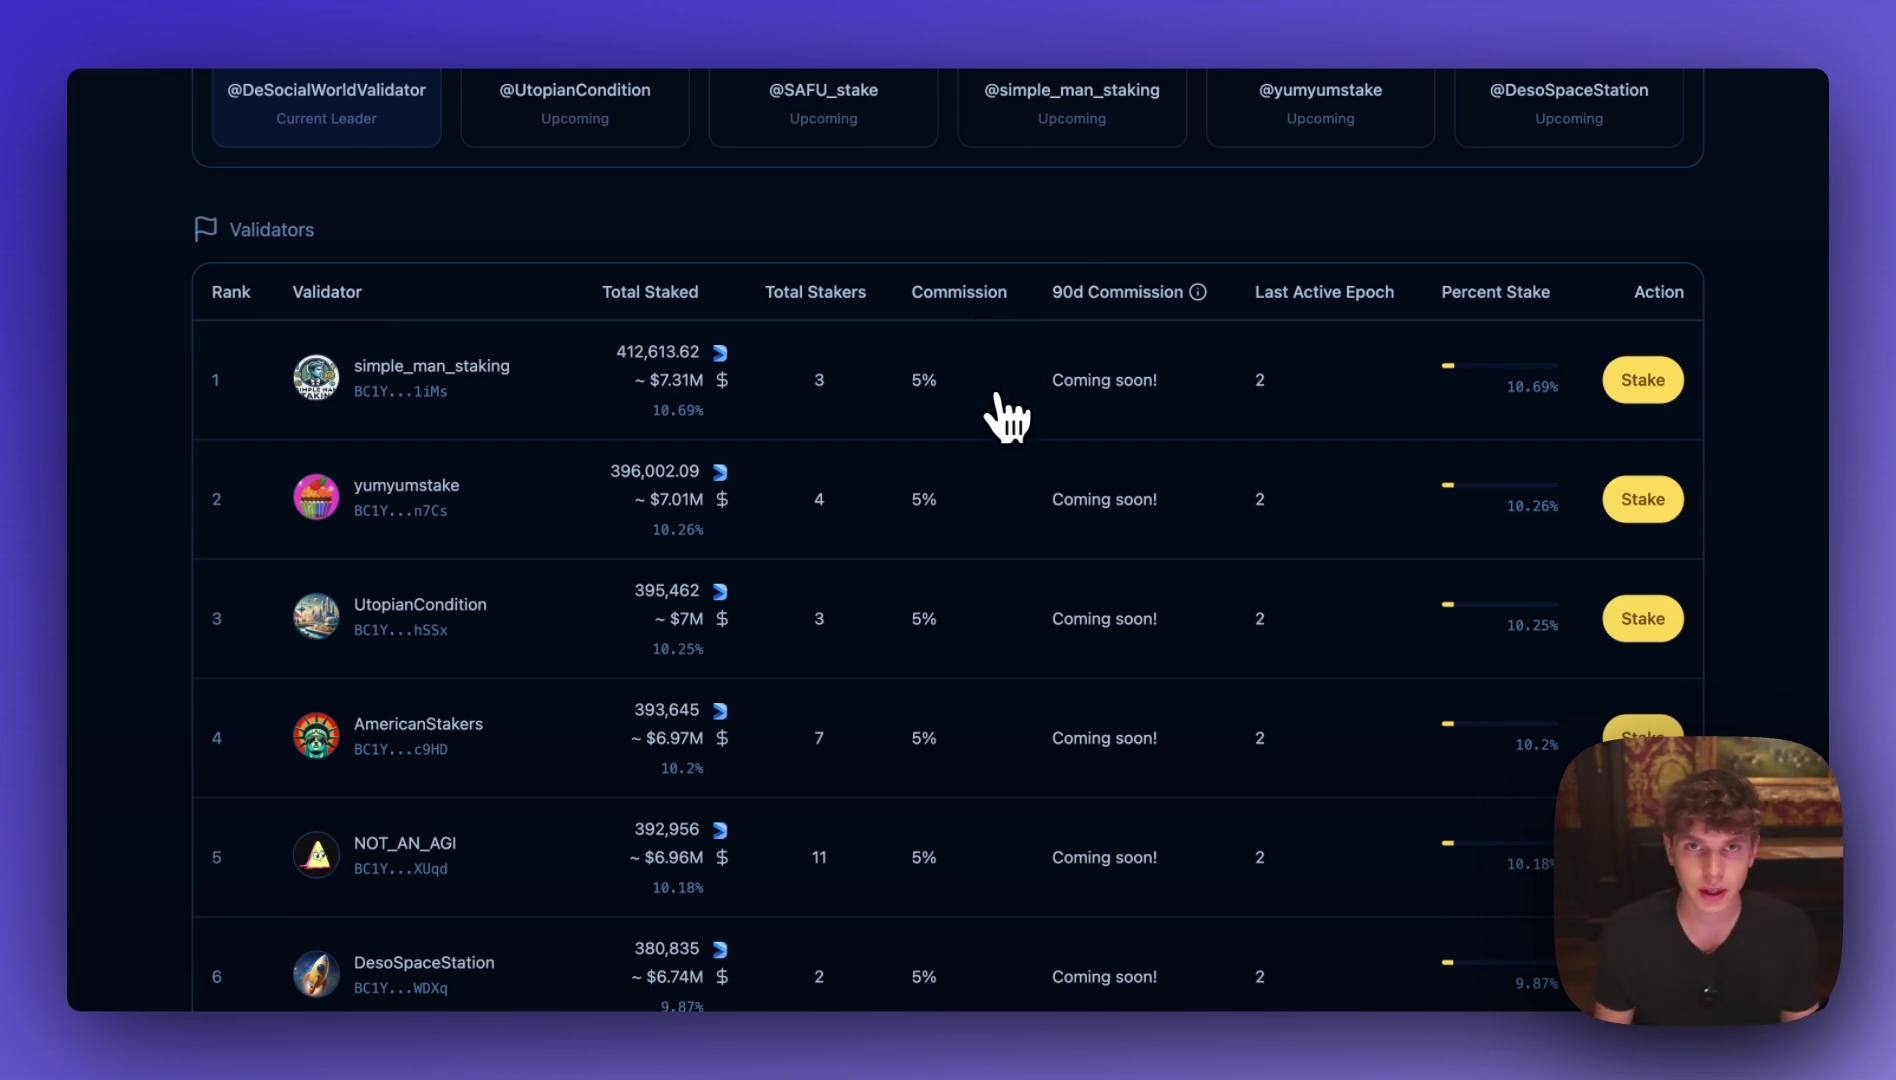
{"action": "scroll", "coordinate": [1005, 425], "scroll_direction": "down", "scroll_amount": 2}
{"action": "scroll", "coordinate": [1014, 434], "scroll_direction": "down", "scroll_amount": 1}
{"action": "scroll", "coordinate": [1020, 445], "scroll_direction": "down", "scroll_amount": 8}
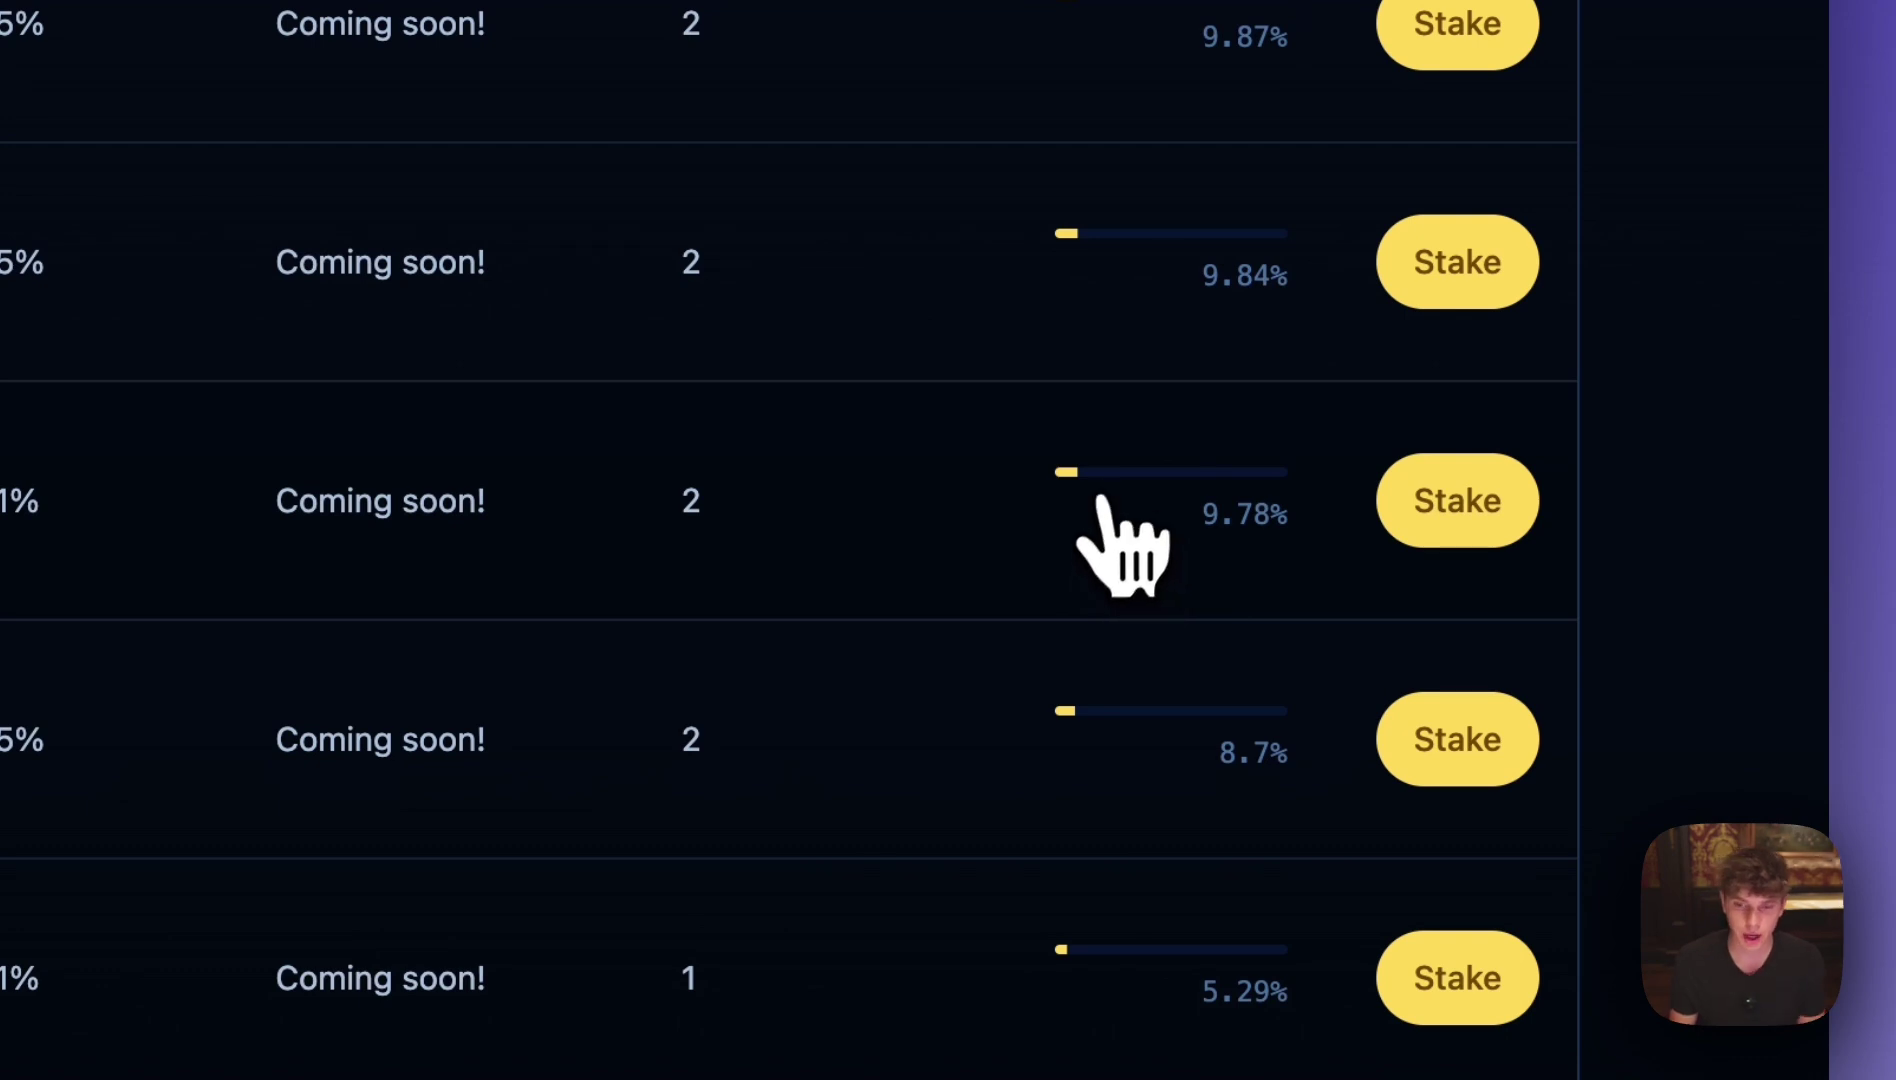
- Start a stake with validator LazyNina and enter 1.5 DESO, leaving Auto-Restake on
{"action": "left_click", "coordinate": [1466, 495]}
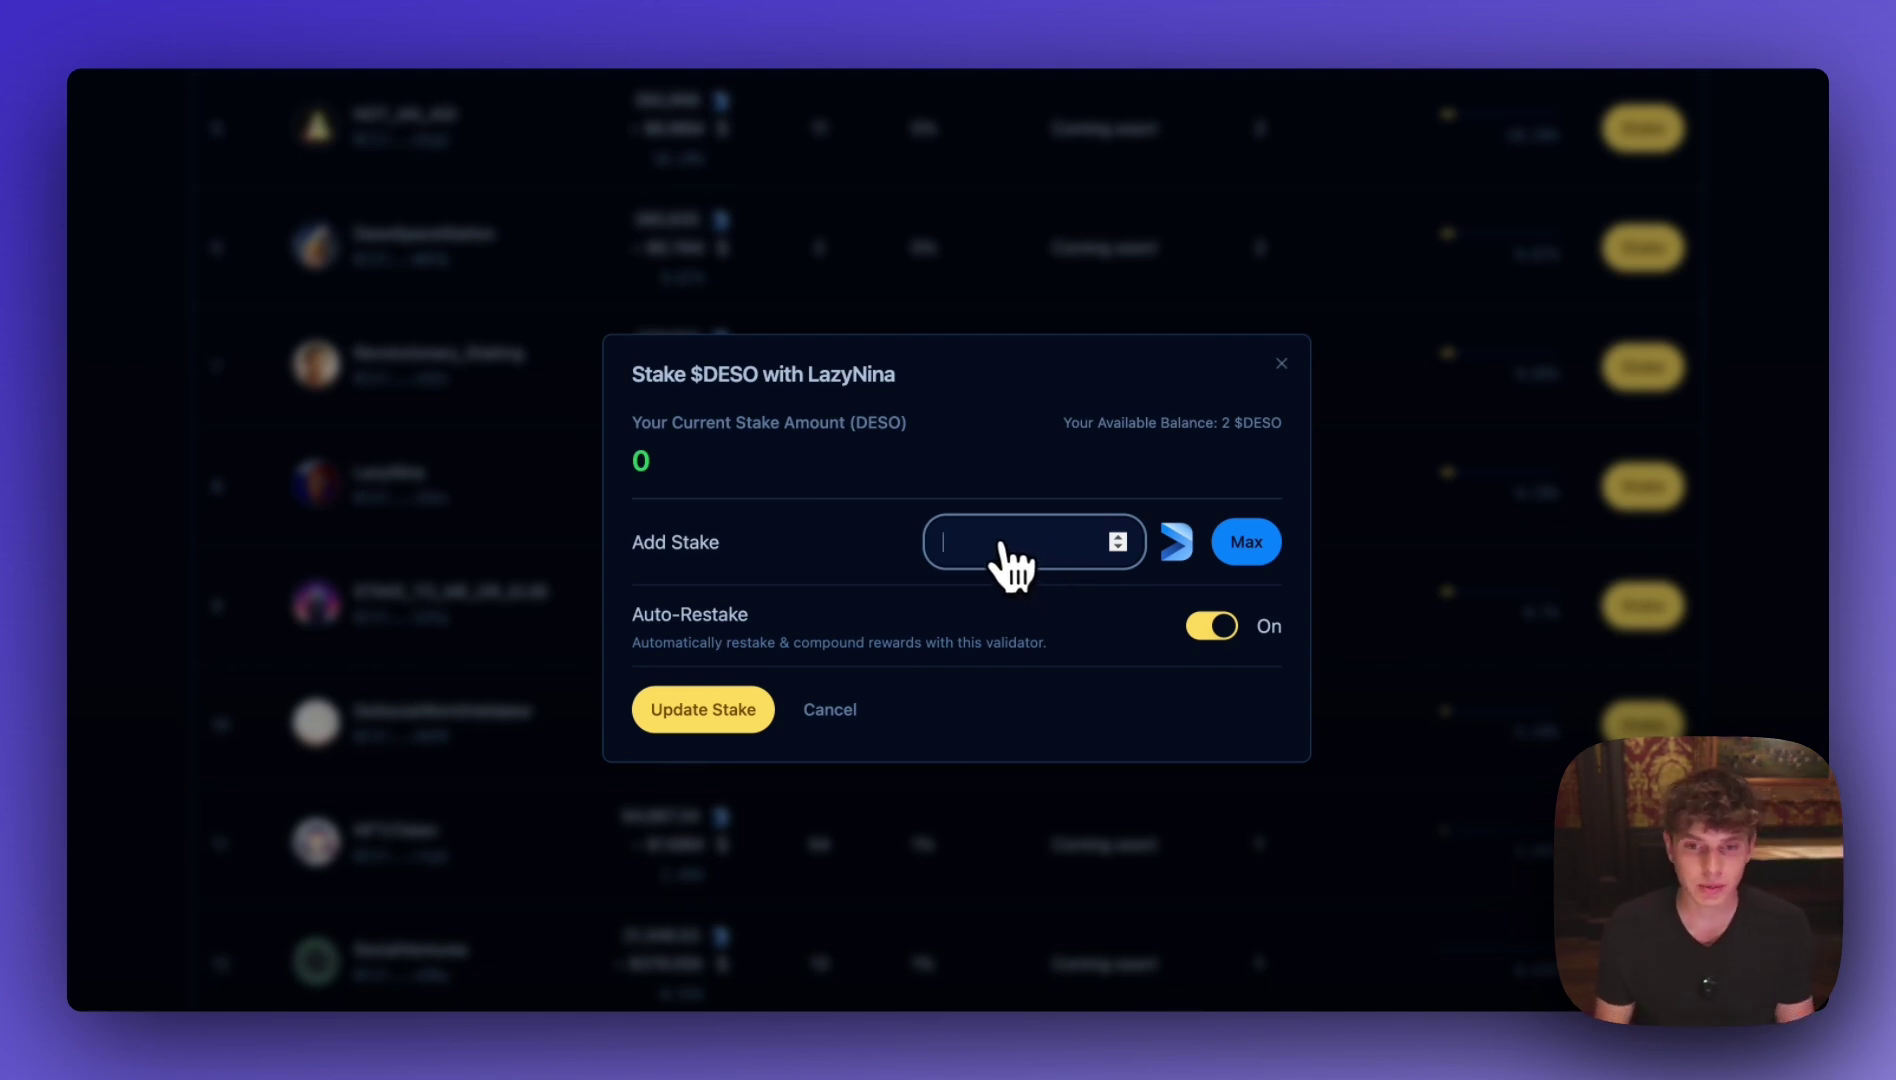
{"action": "left_click", "coordinate": [995, 540]}
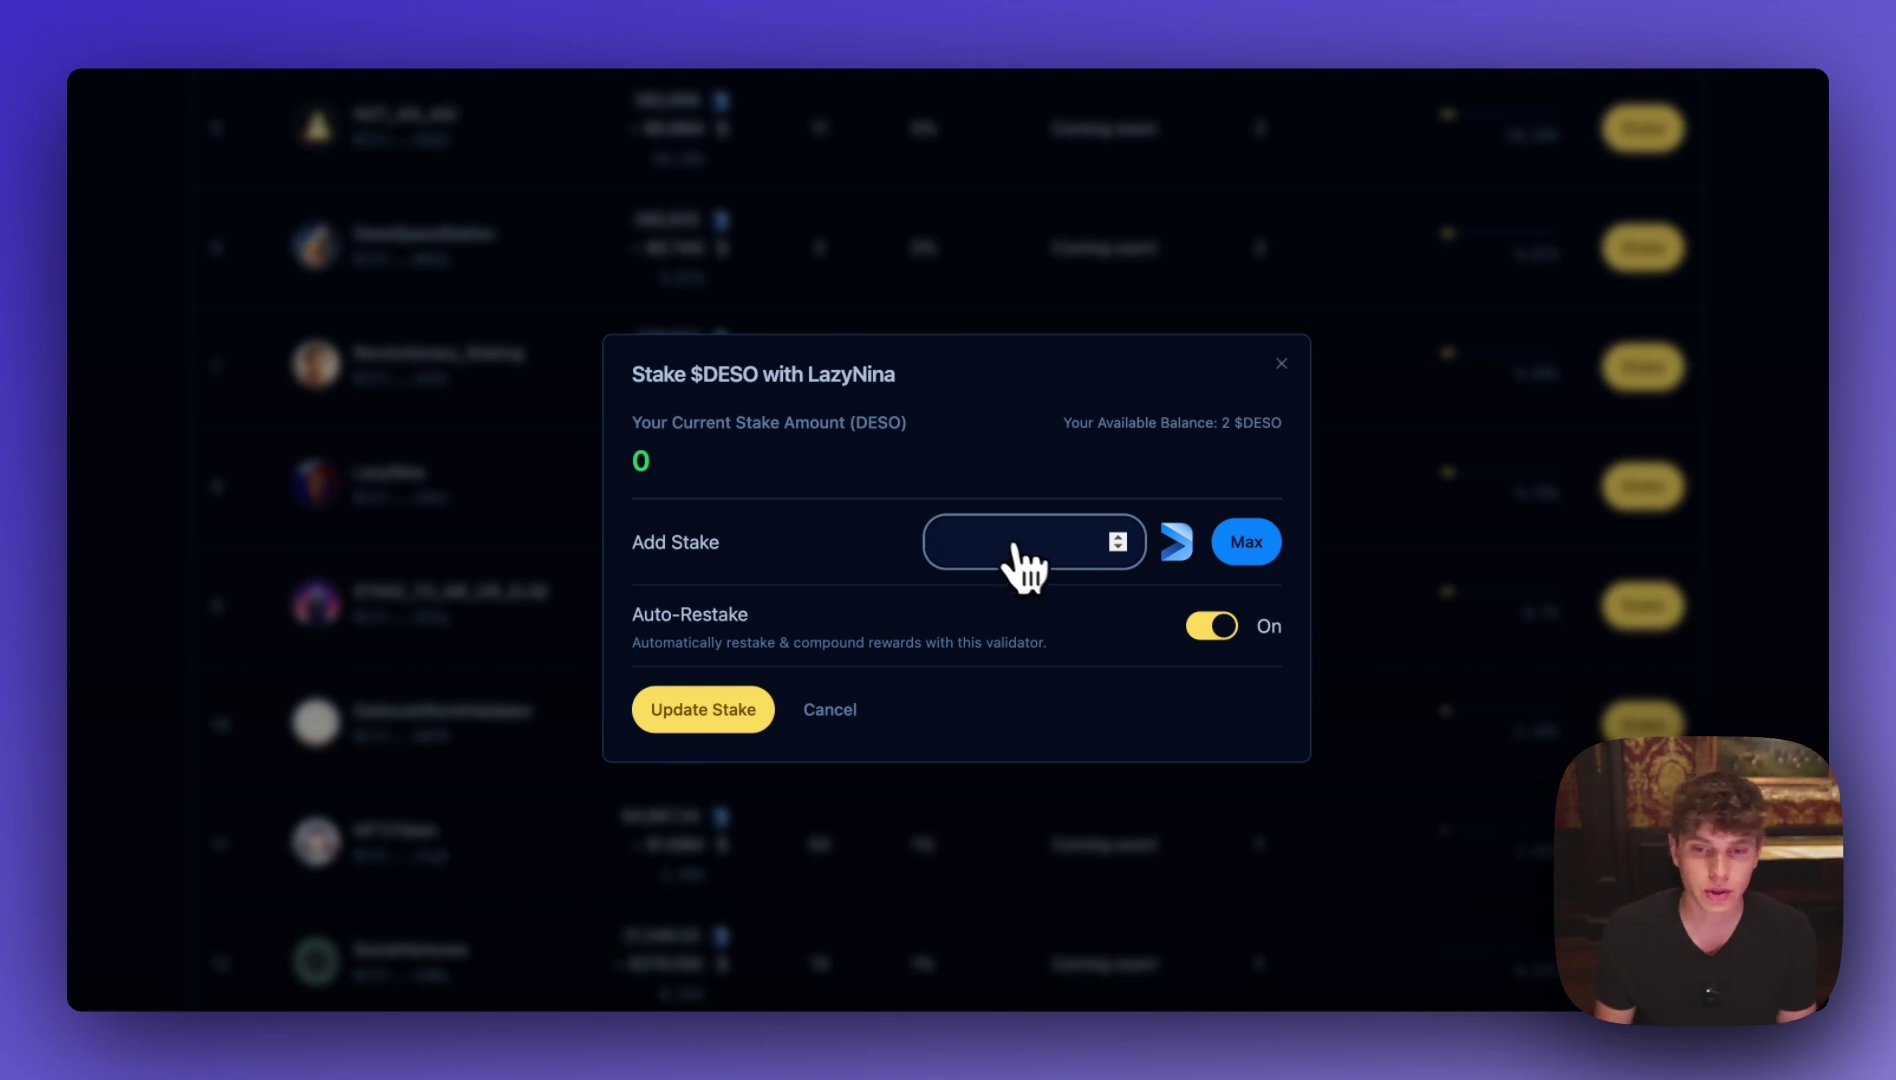
{"action": "type", "text": "1.5"}
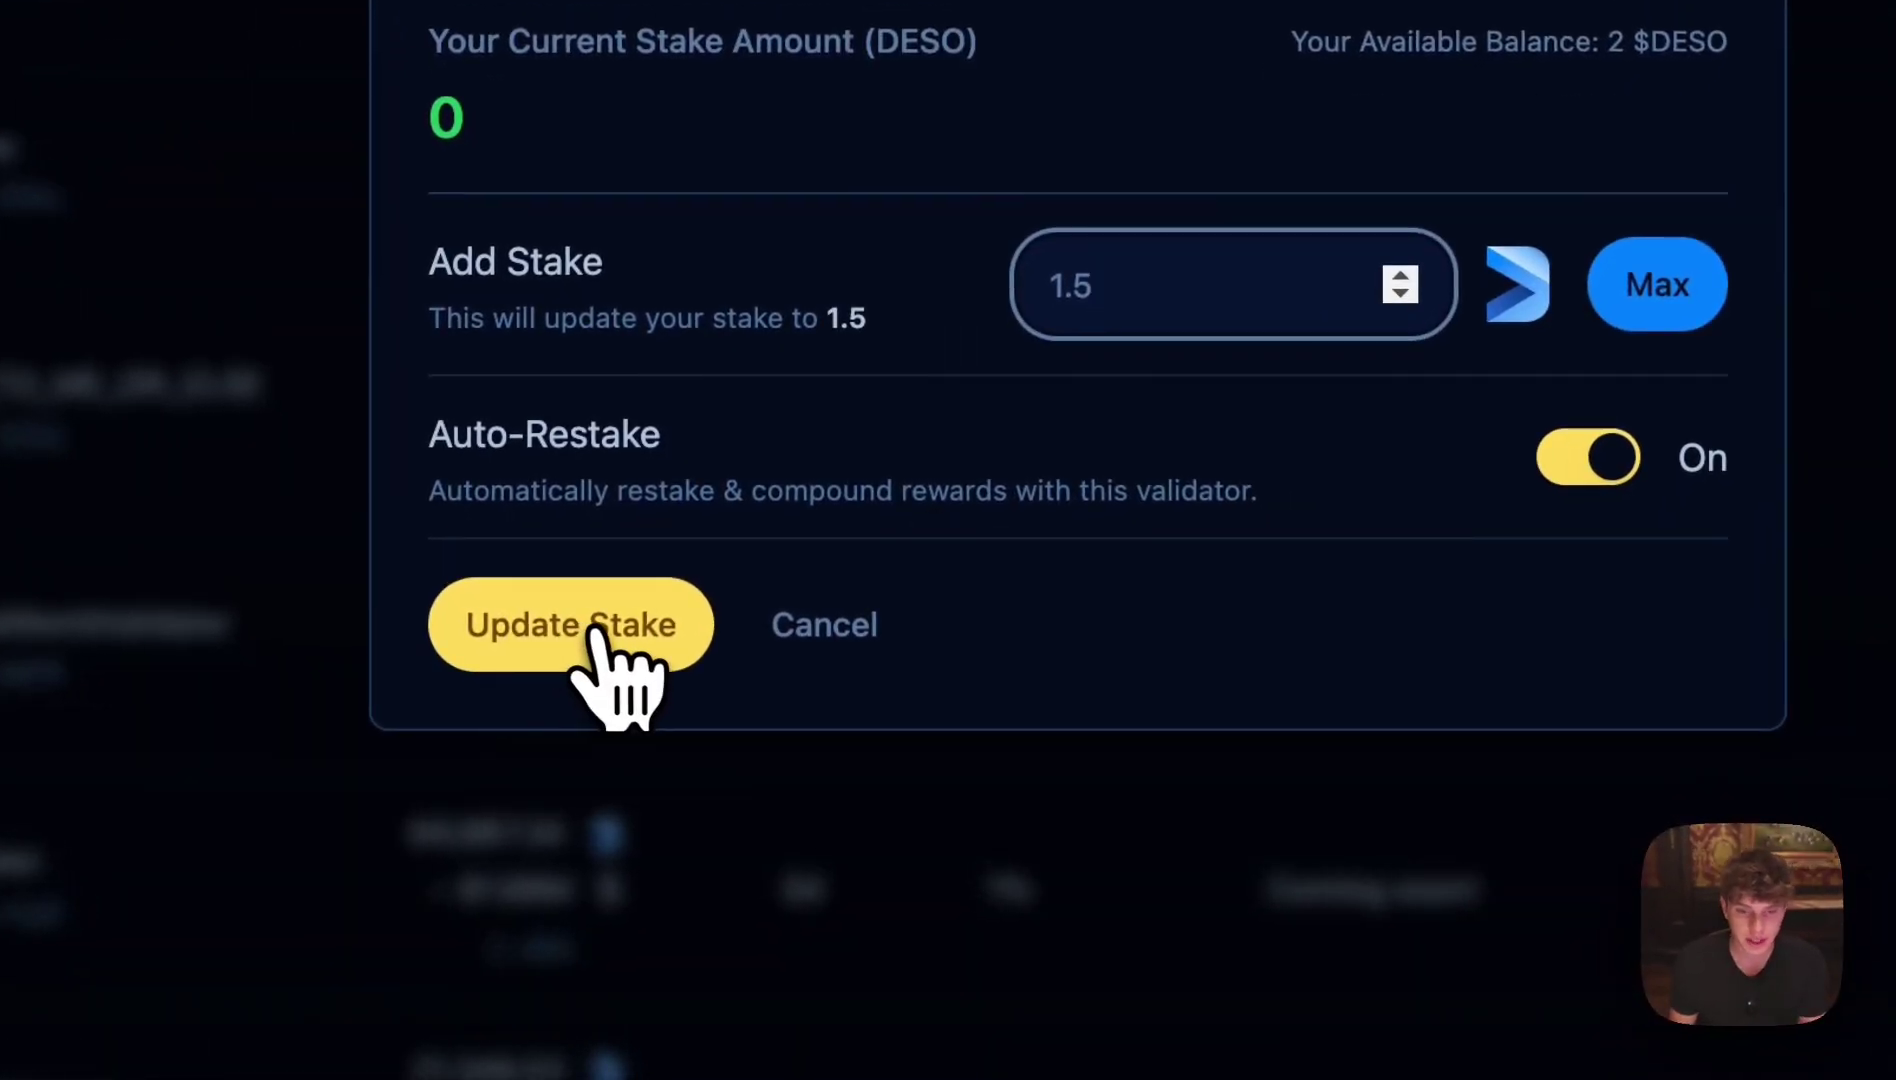
- Submit and approve the 1.5 DESO LazyNina stake, then check it under My Stake Entries
{"action": "left_click", "coordinate": [598, 628]}
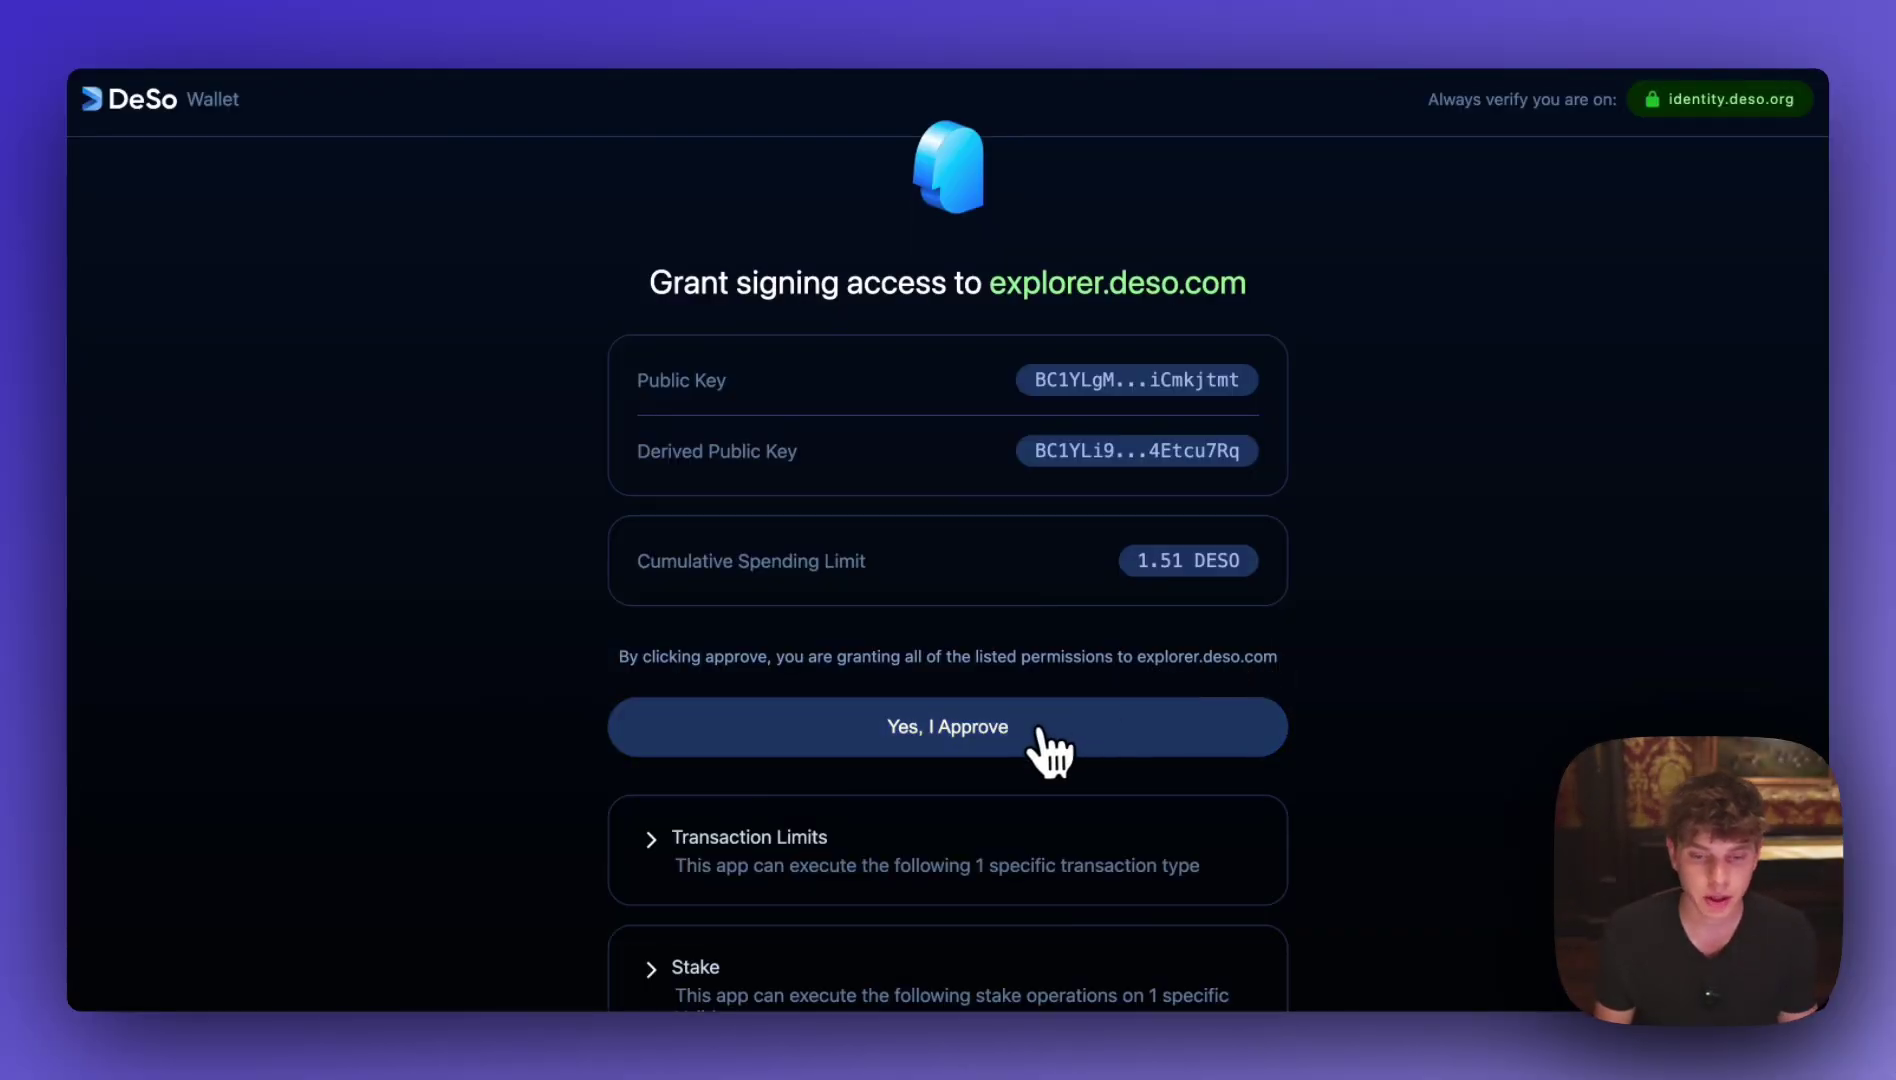
{"action": "left_click", "coordinate": [1145, 727]}
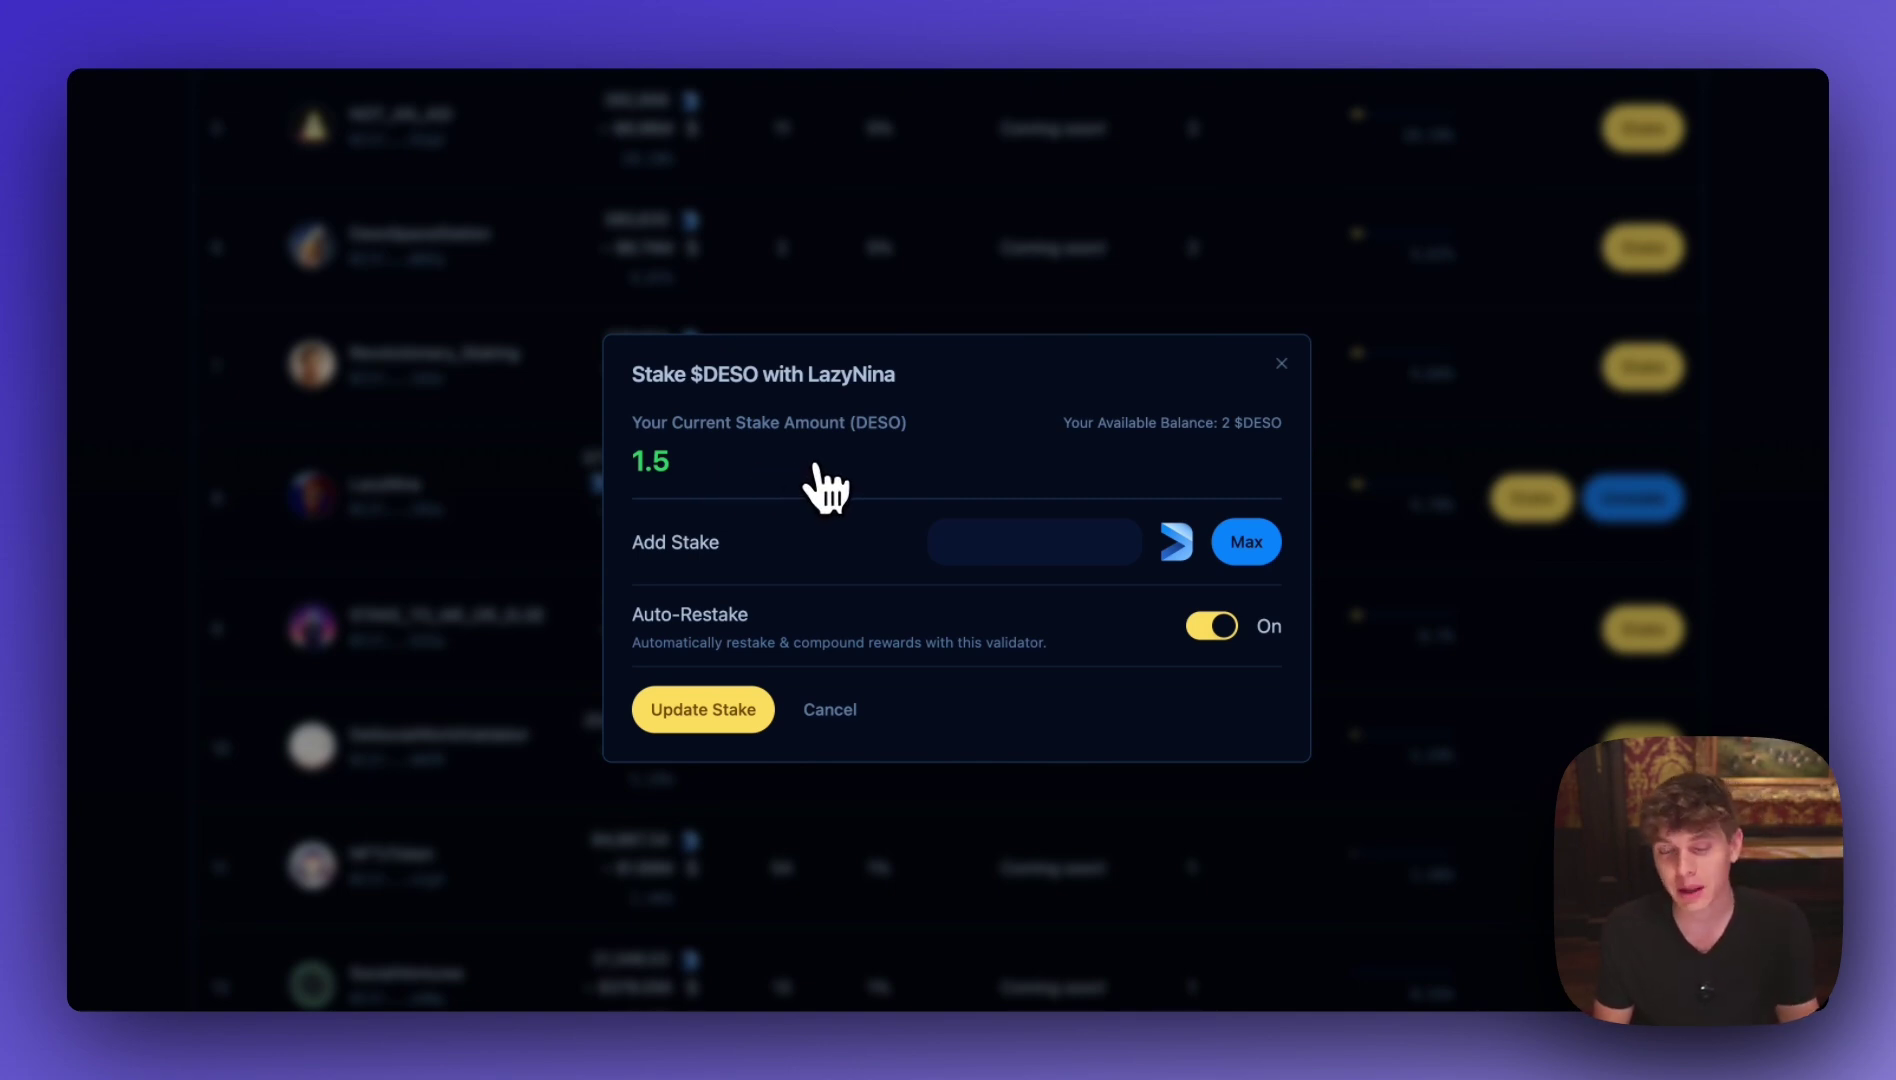
{"action": "left_click", "coordinate": [1281, 364]}
{"action": "scroll", "coordinate": [1229, 474], "scroll_direction": "up", "scroll_amount": 15}
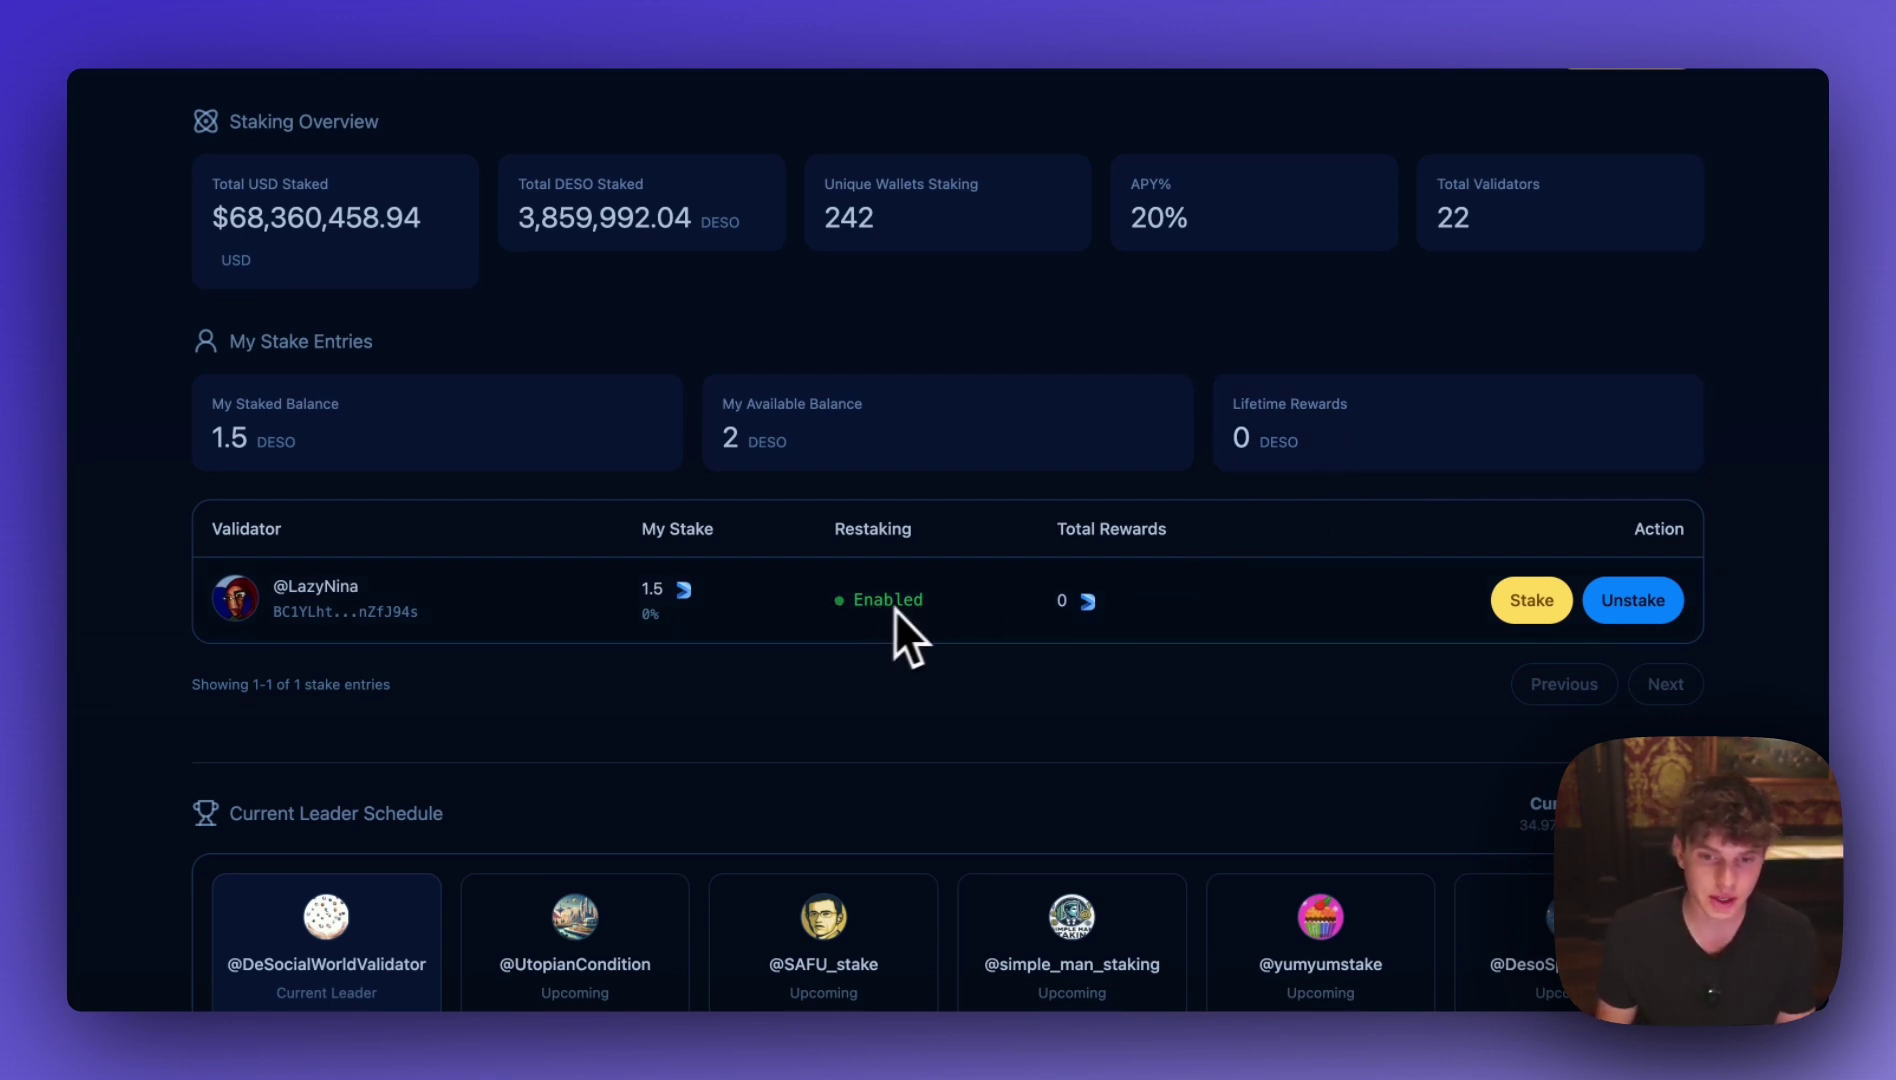
{"action": "scroll", "coordinate": [1281, 606], "scroll_direction": "down", "scroll_amount": 1}
{"action": "scroll", "coordinate": [1284, 603], "scroll_direction": "down", "scroll_amount": 2}
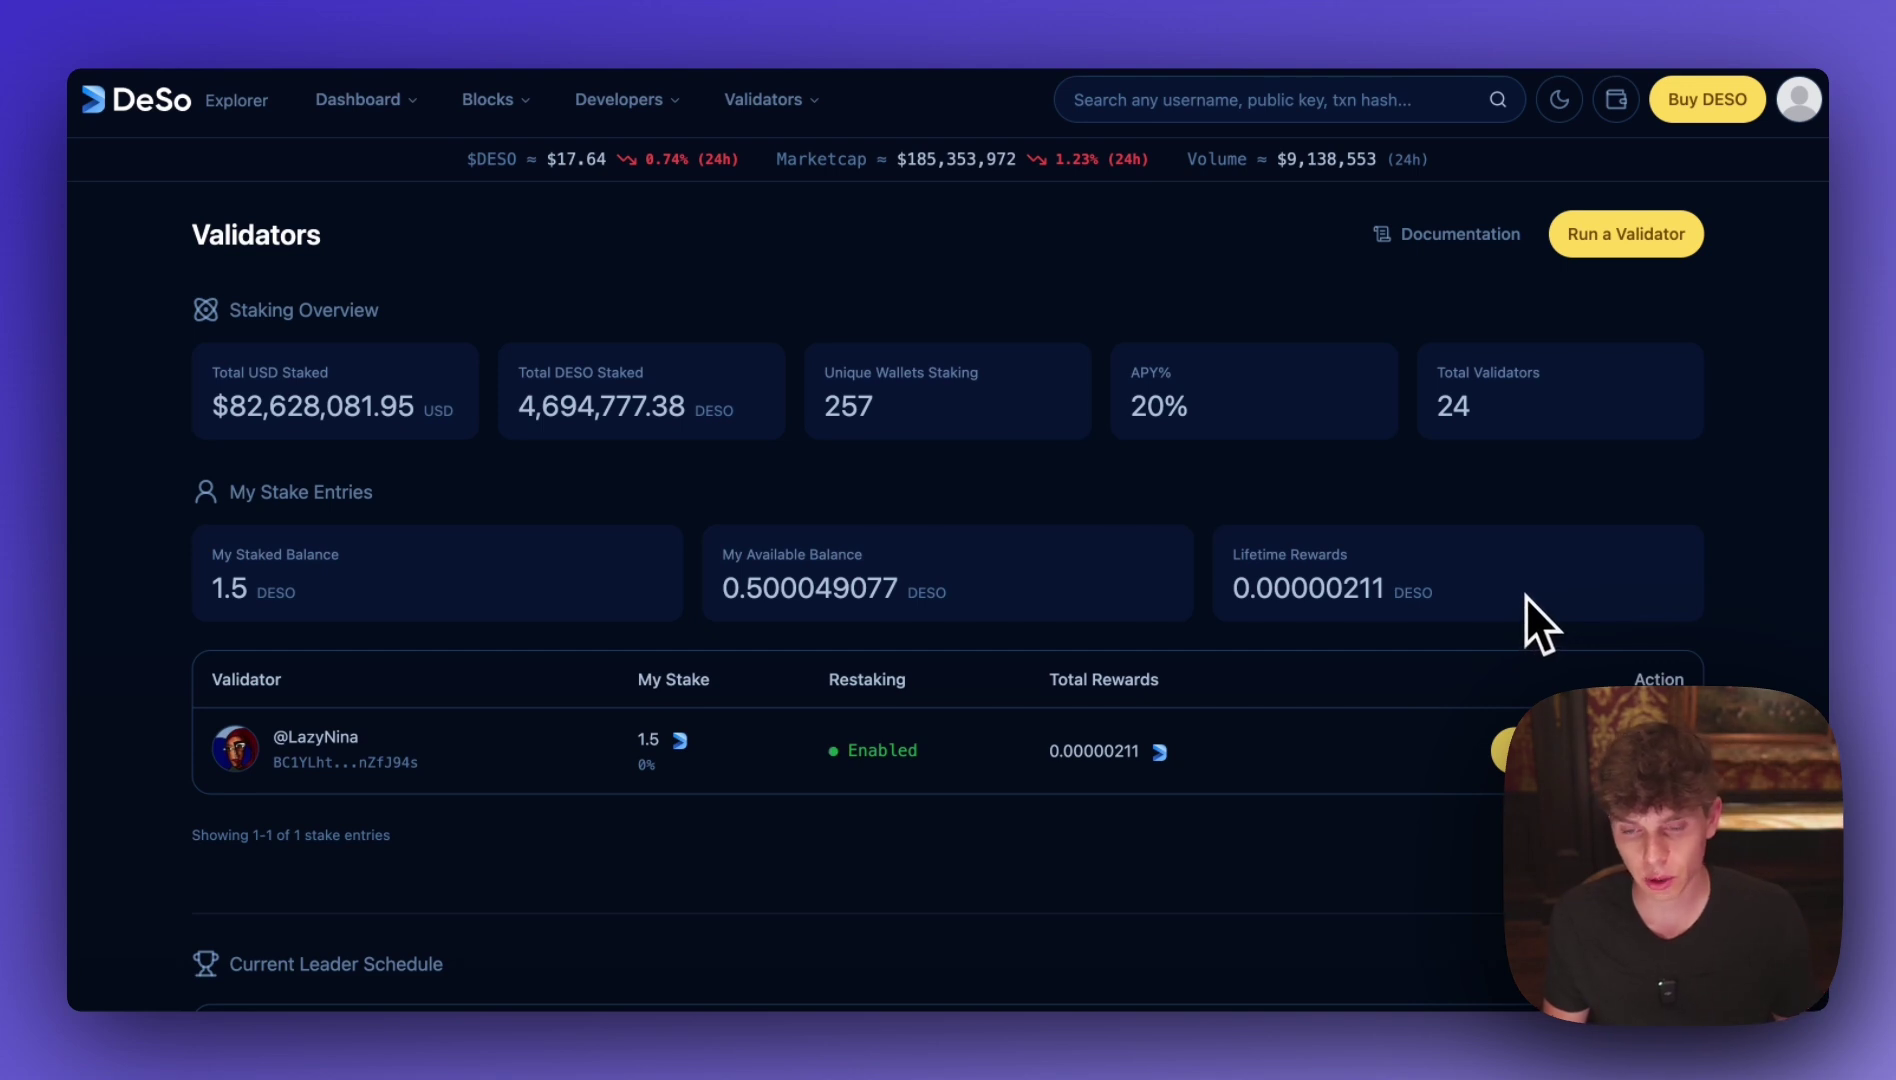
{"action": "scroll", "coordinate": [1735, 567], "scroll_direction": "down", "scroll_amount": 5}
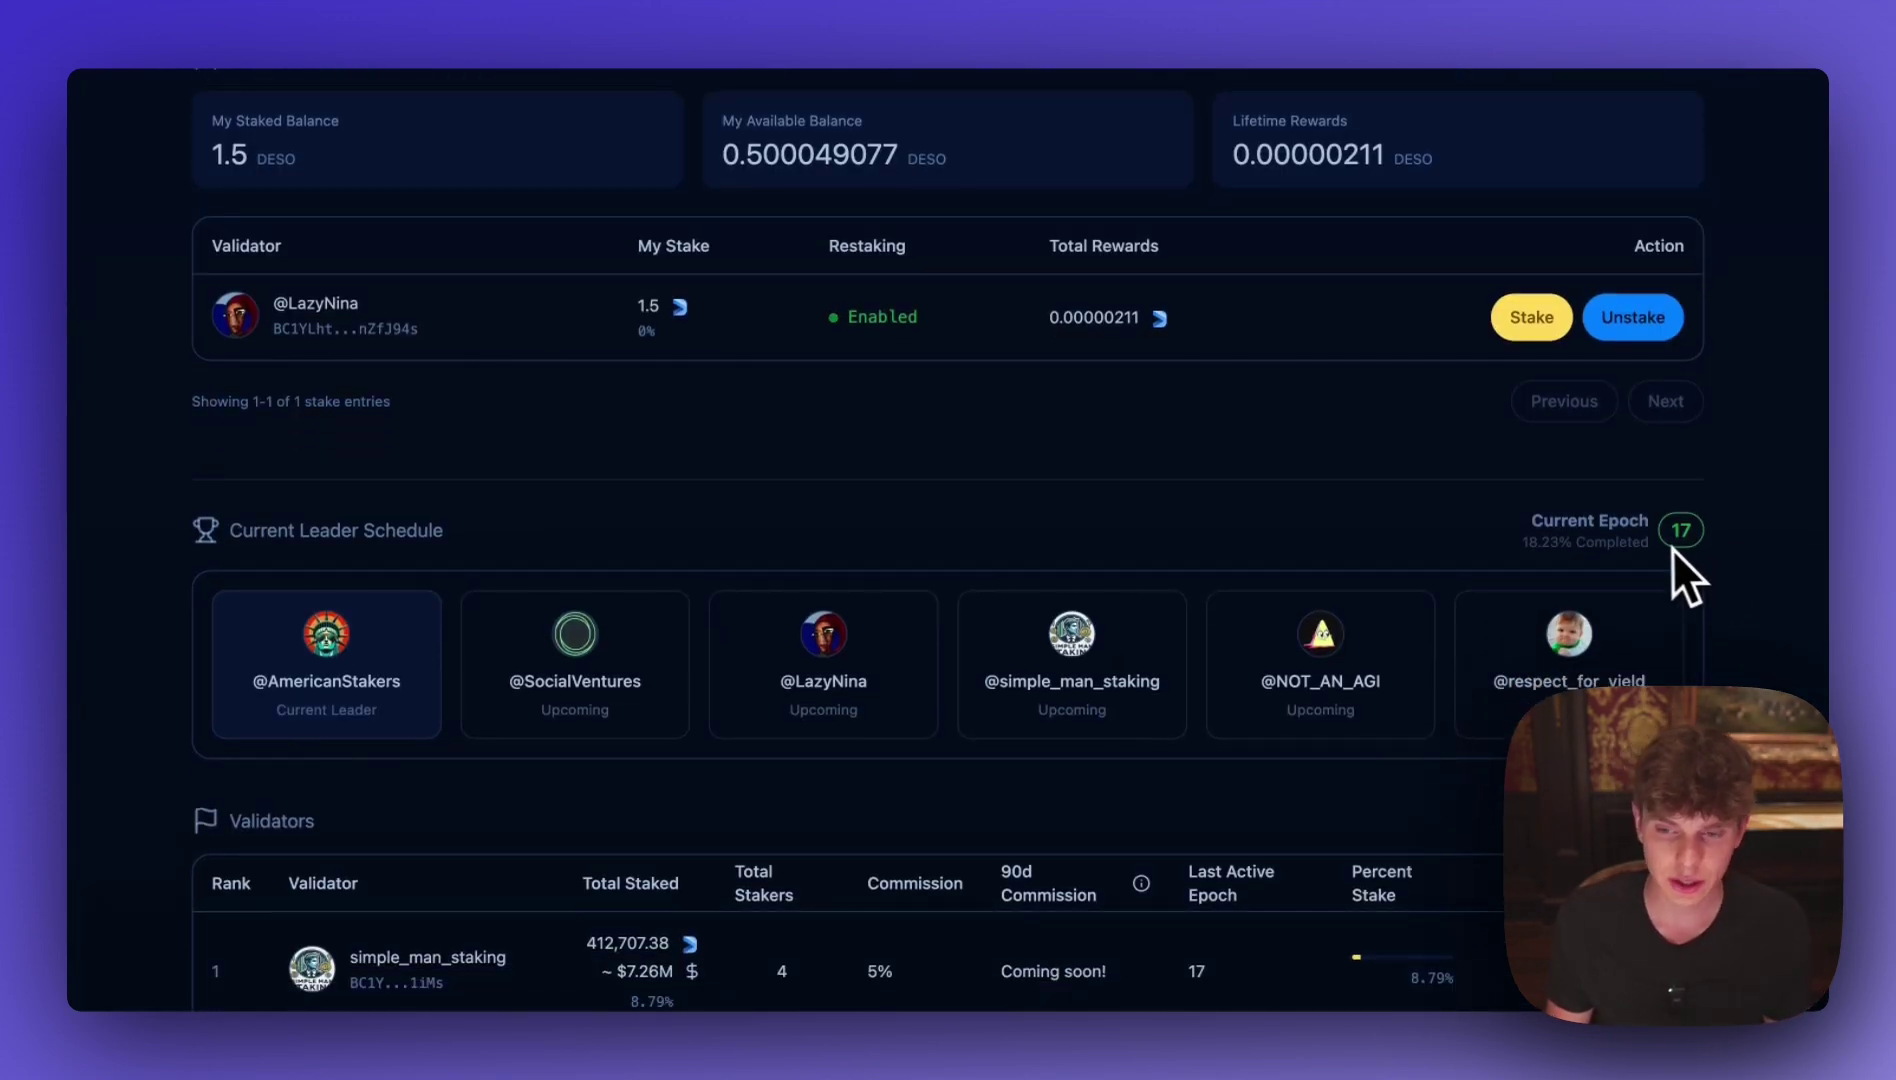
{"action": "scroll", "coordinate": [1672, 550], "scroll_direction": "down", "scroll_amount": 3}
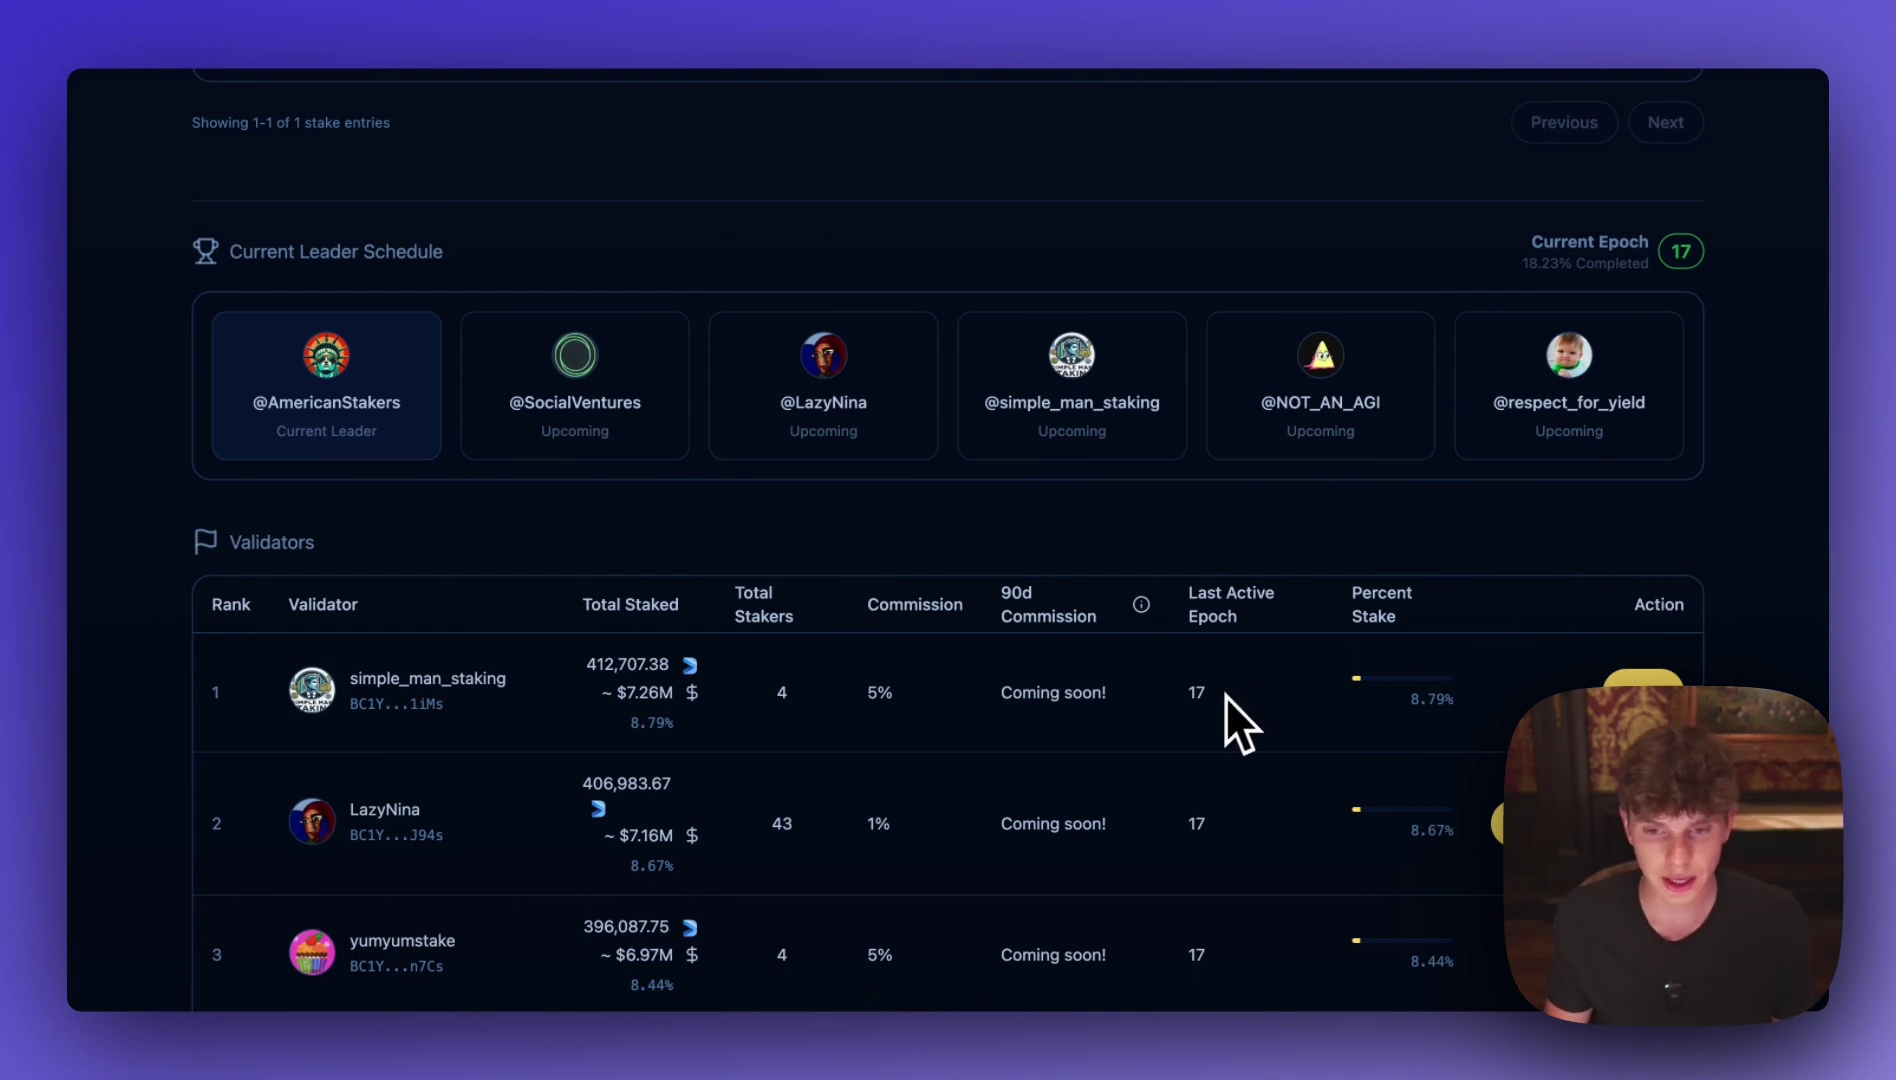
{"action": "scroll", "coordinate": [1261, 644], "scroll_direction": "up", "scroll_amount": 1}
{"action": "scroll", "coordinate": [1233, 703], "scroll_direction": "down", "scroll_amount": 1}
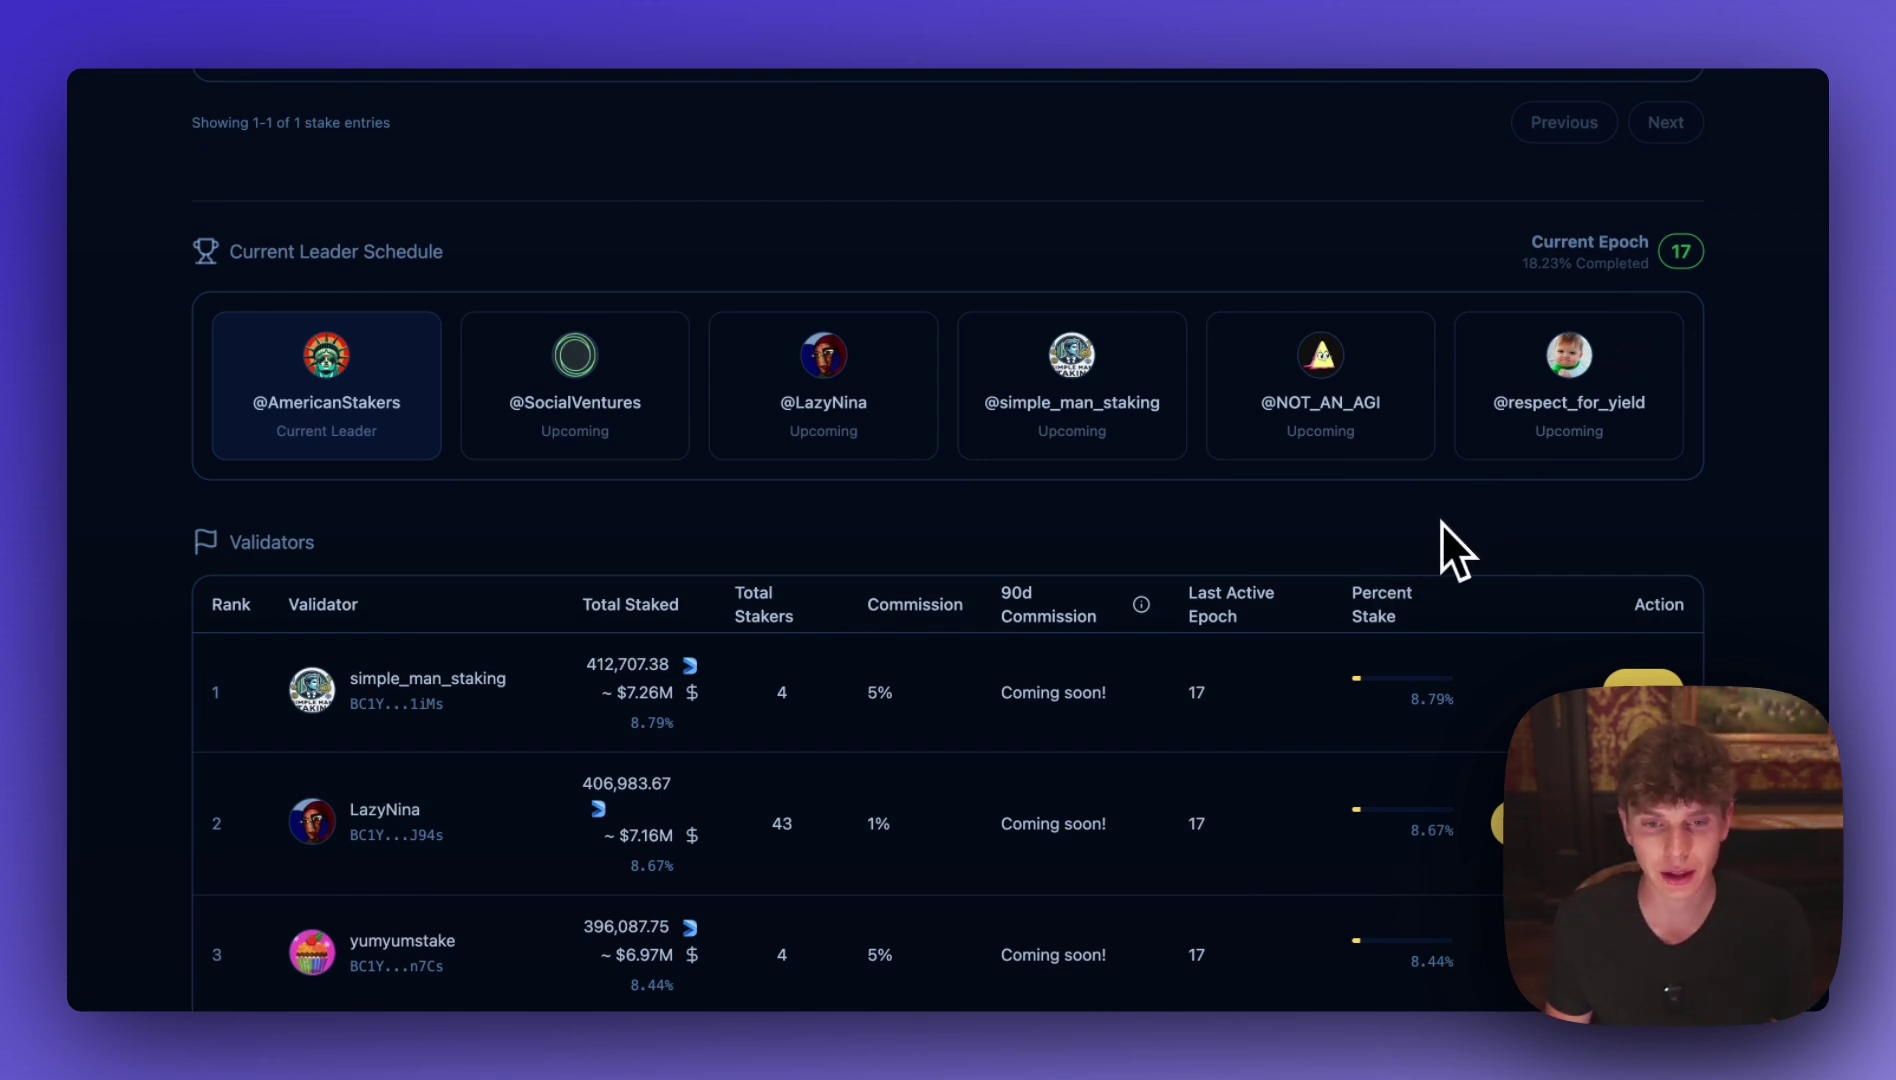
{"action": "scroll", "coordinate": [1430, 640], "scroll_direction": "up", "scroll_amount": 3}
{"action": "scroll", "coordinate": [1400, 637], "scroll_direction": "up", "scroll_amount": 1}
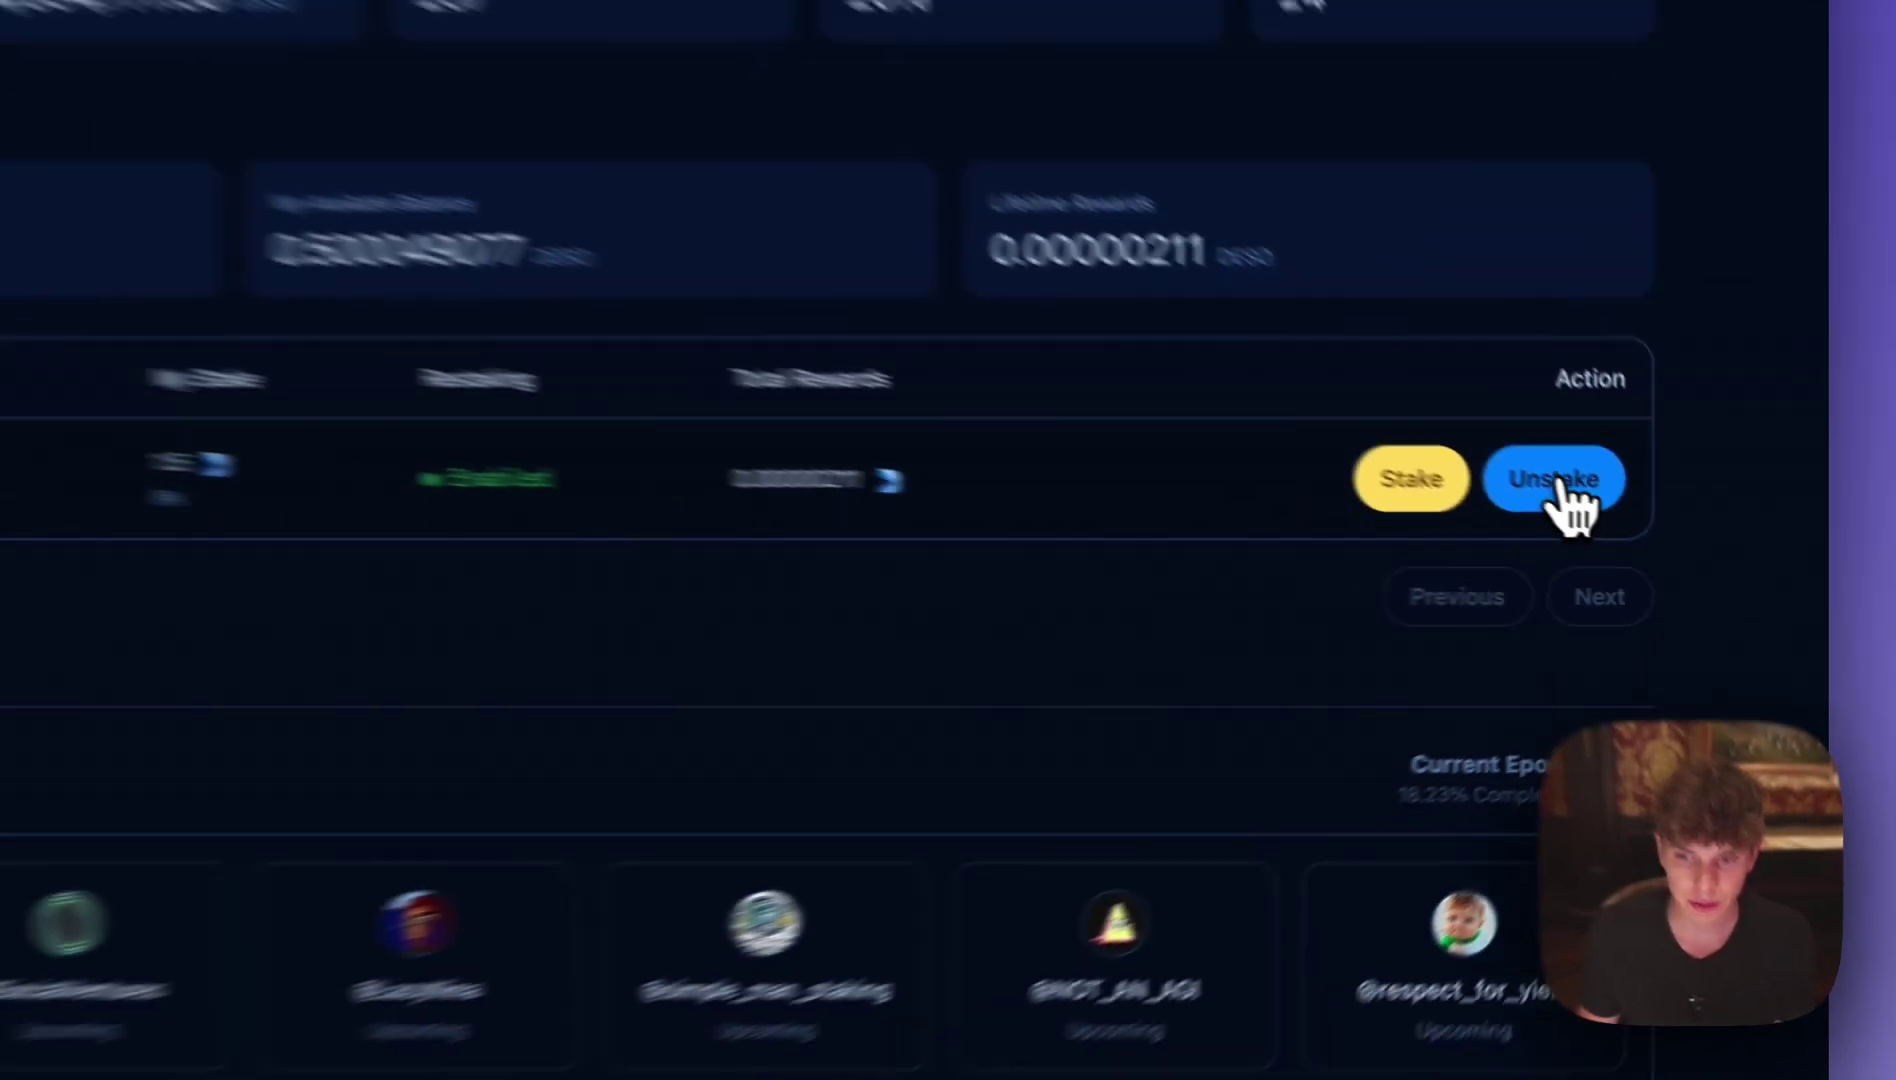
- Remove 1 DESO of stake from LazyNina and approve the unstake transaction
{"action": "left_click", "coordinate": [1440, 425]}
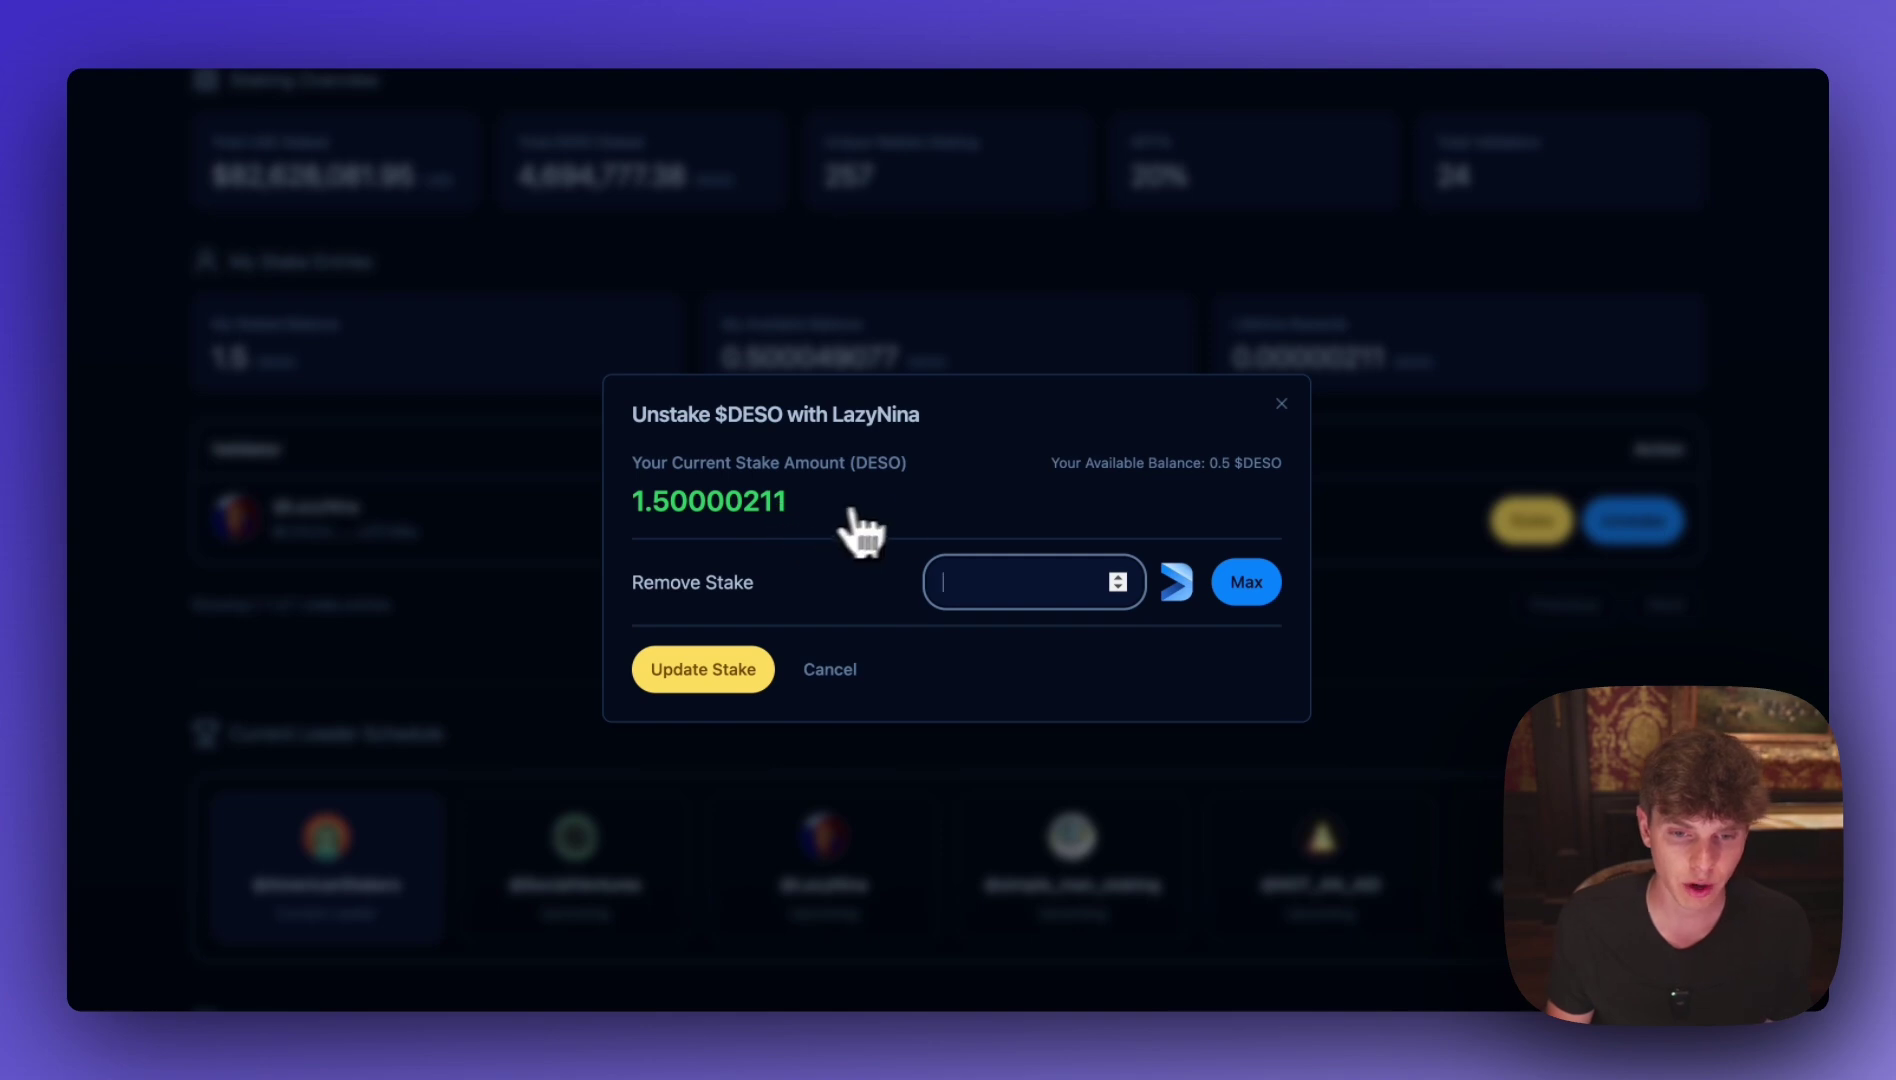
{"action": "type", "text": "1"}
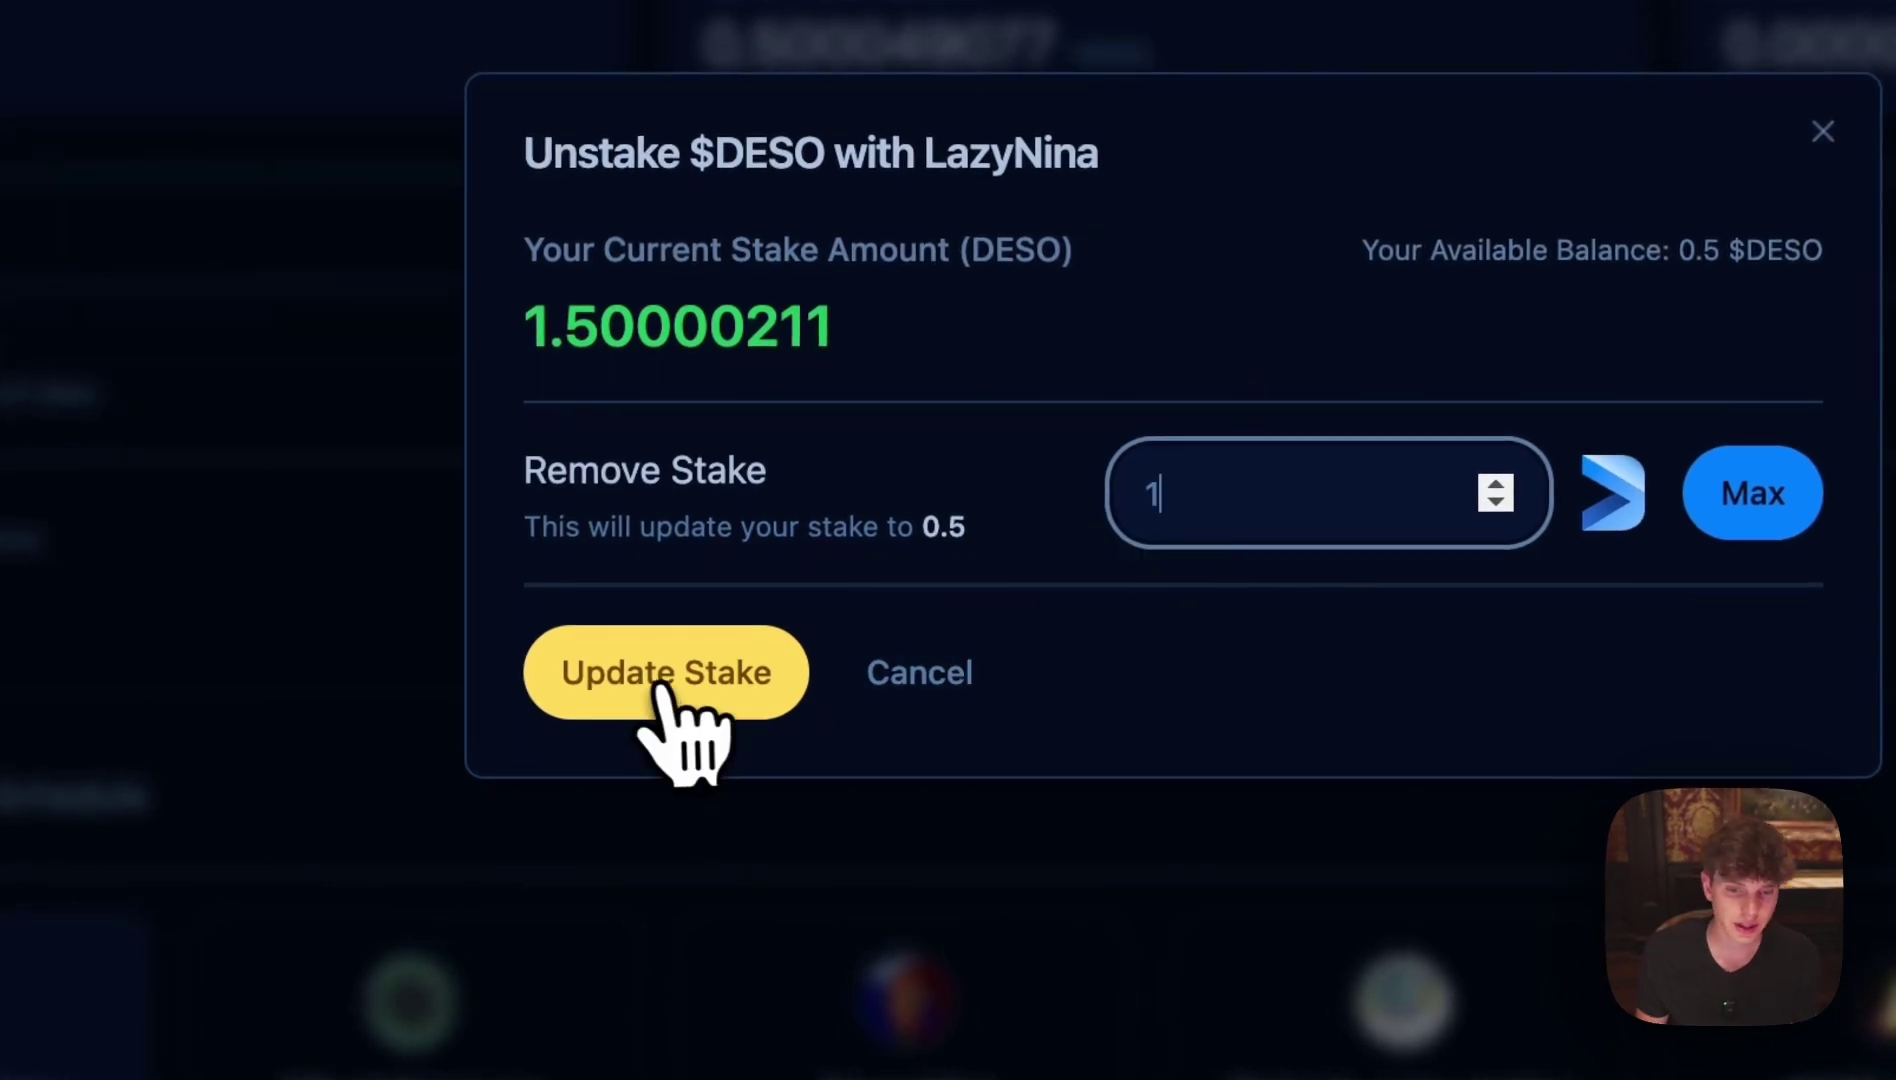
{"action": "left_click", "coordinate": [666, 688]}
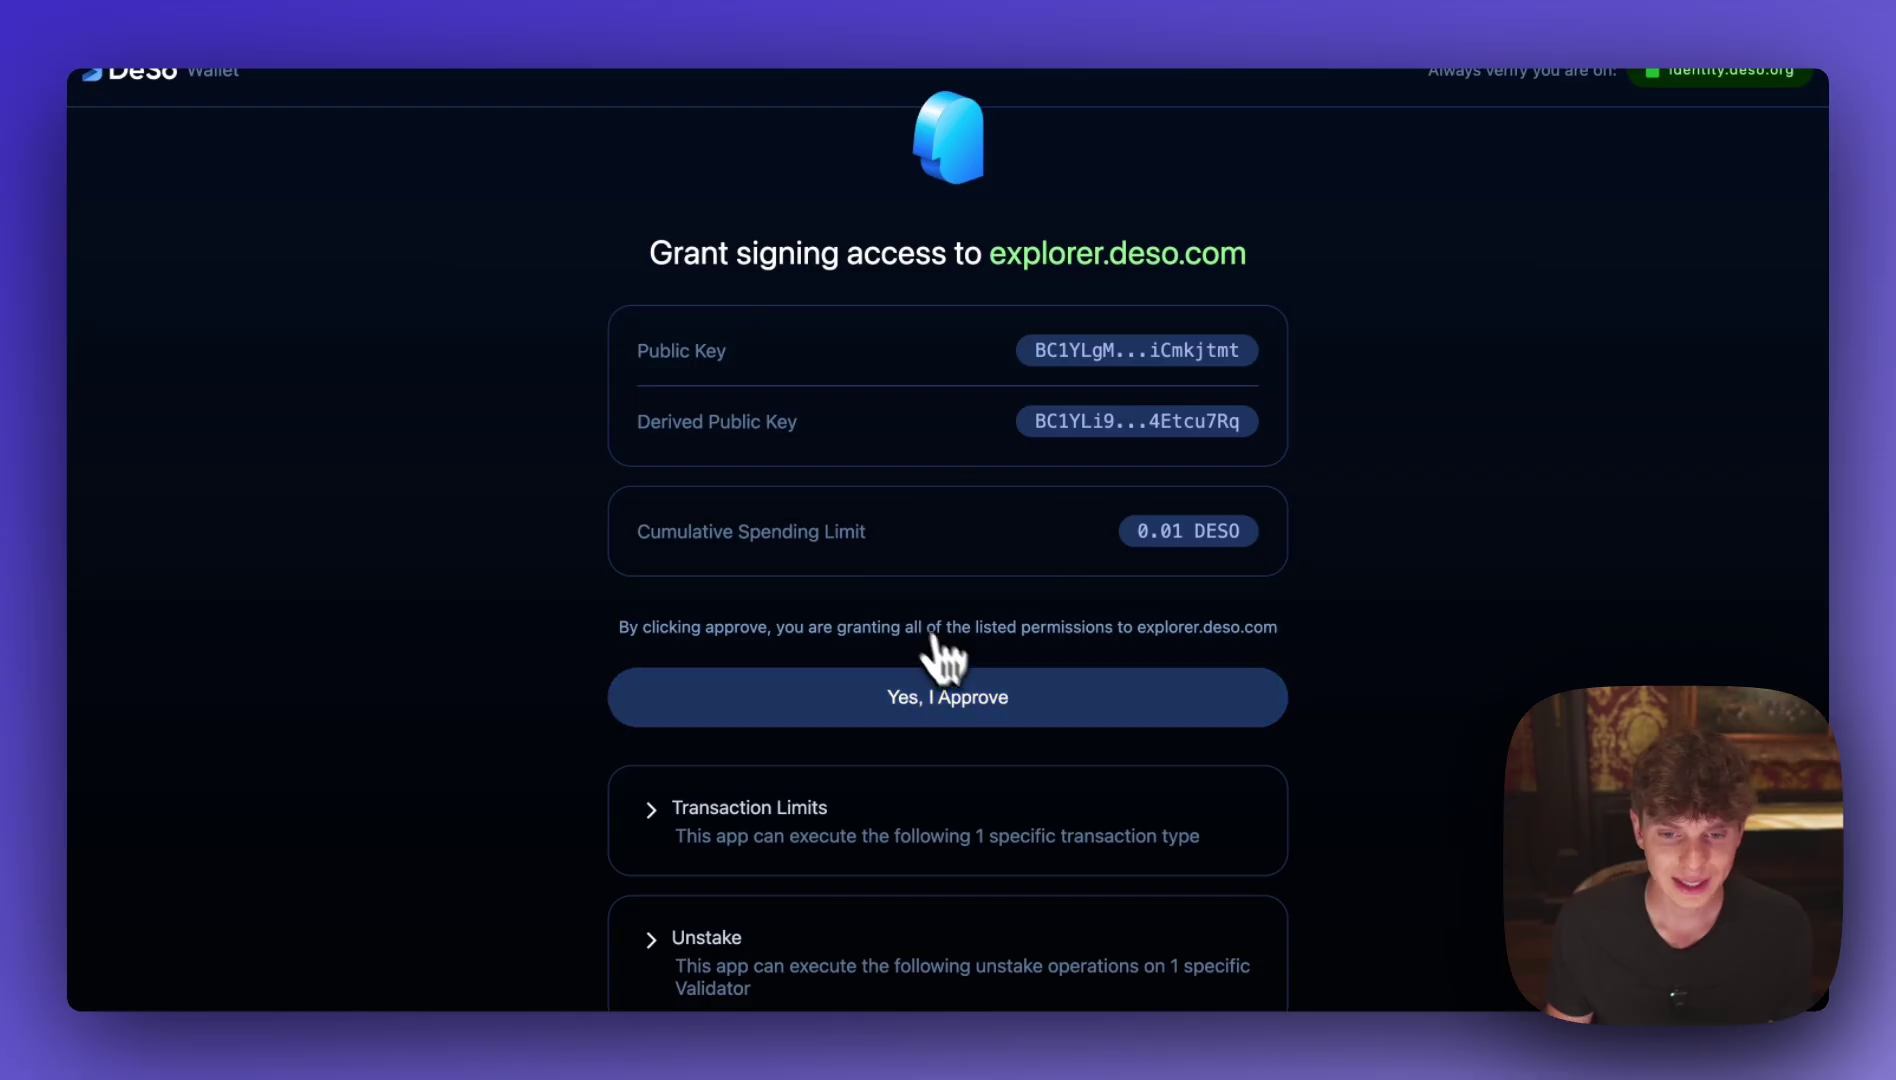
{"action": "left_click", "coordinate": [980, 708]}
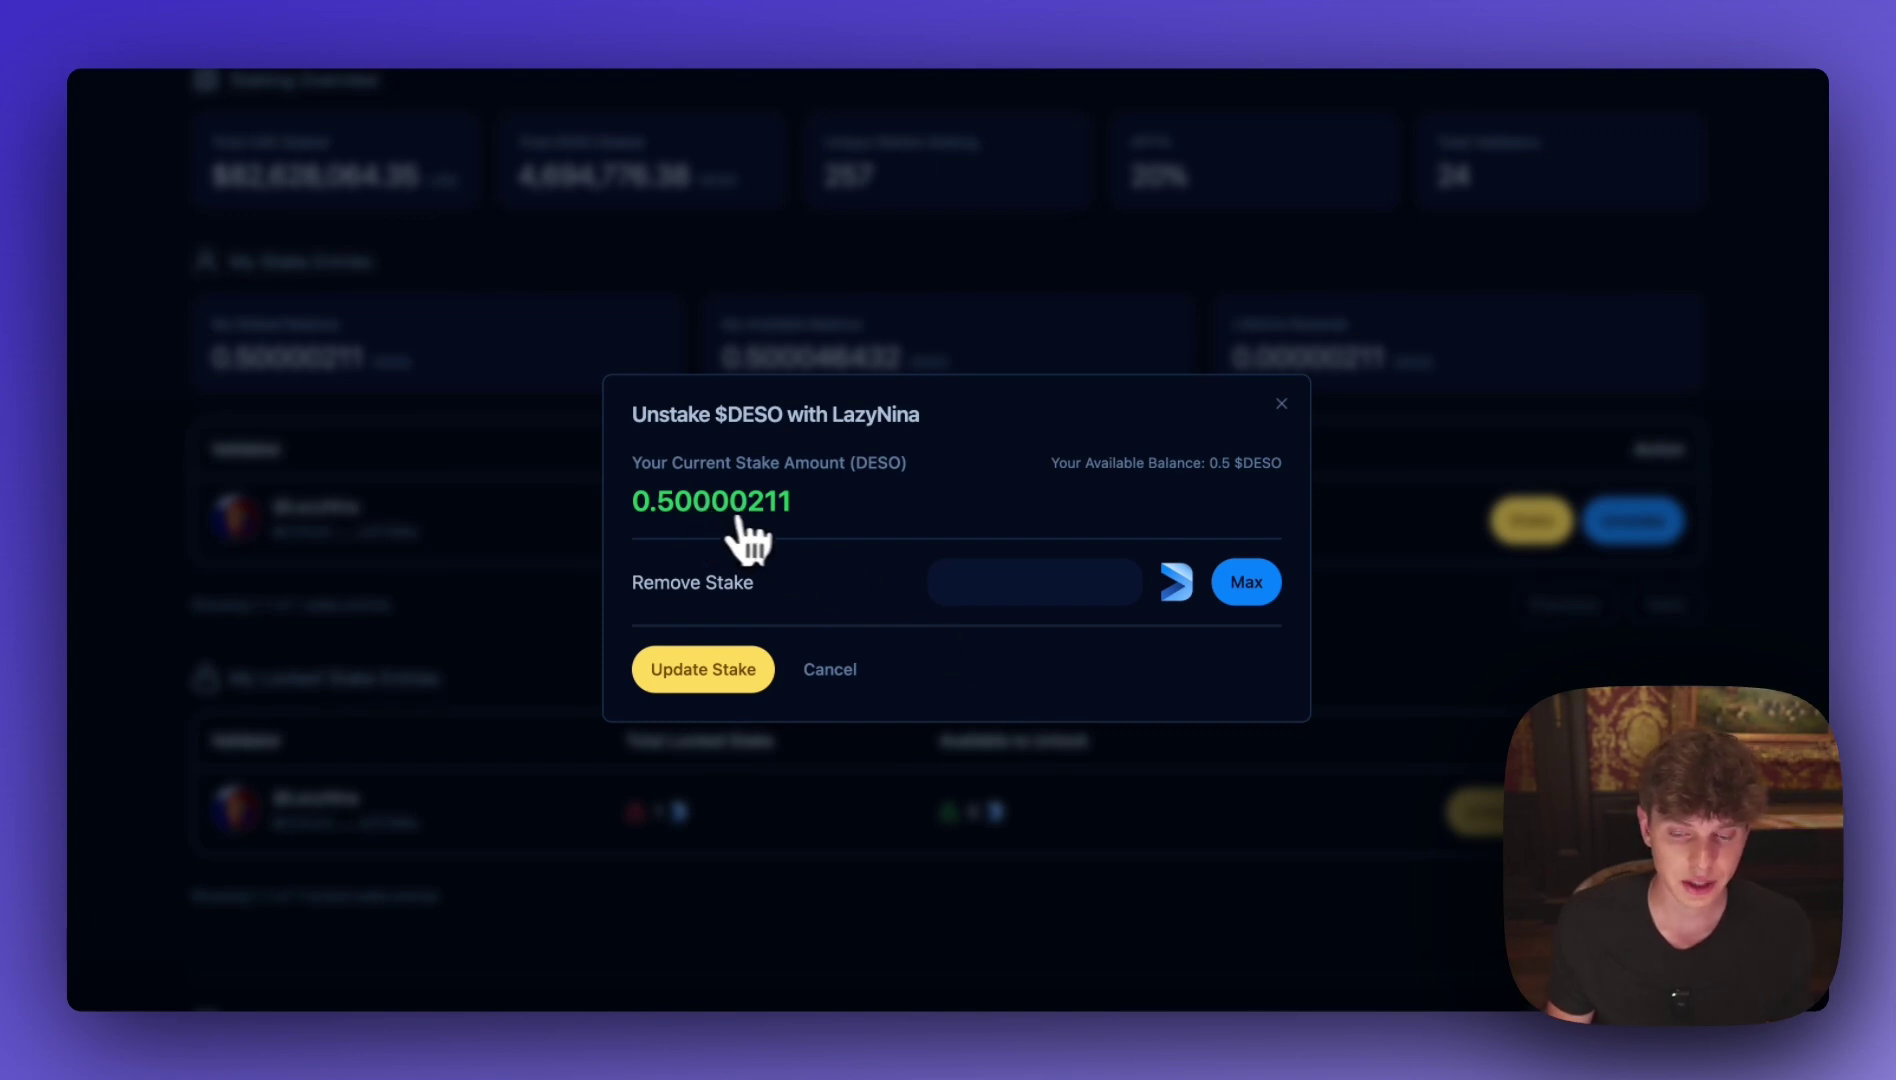
- Close the Unstake form and scroll down to the locked 1 DESO LazyNina entry in My Locked Stake Entries
{"action": "left_click", "coordinate": [1281, 404]}
{"action": "scroll", "coordinate": [1383, 499], "scroll_direction": "down", "scroll_amount": 2}
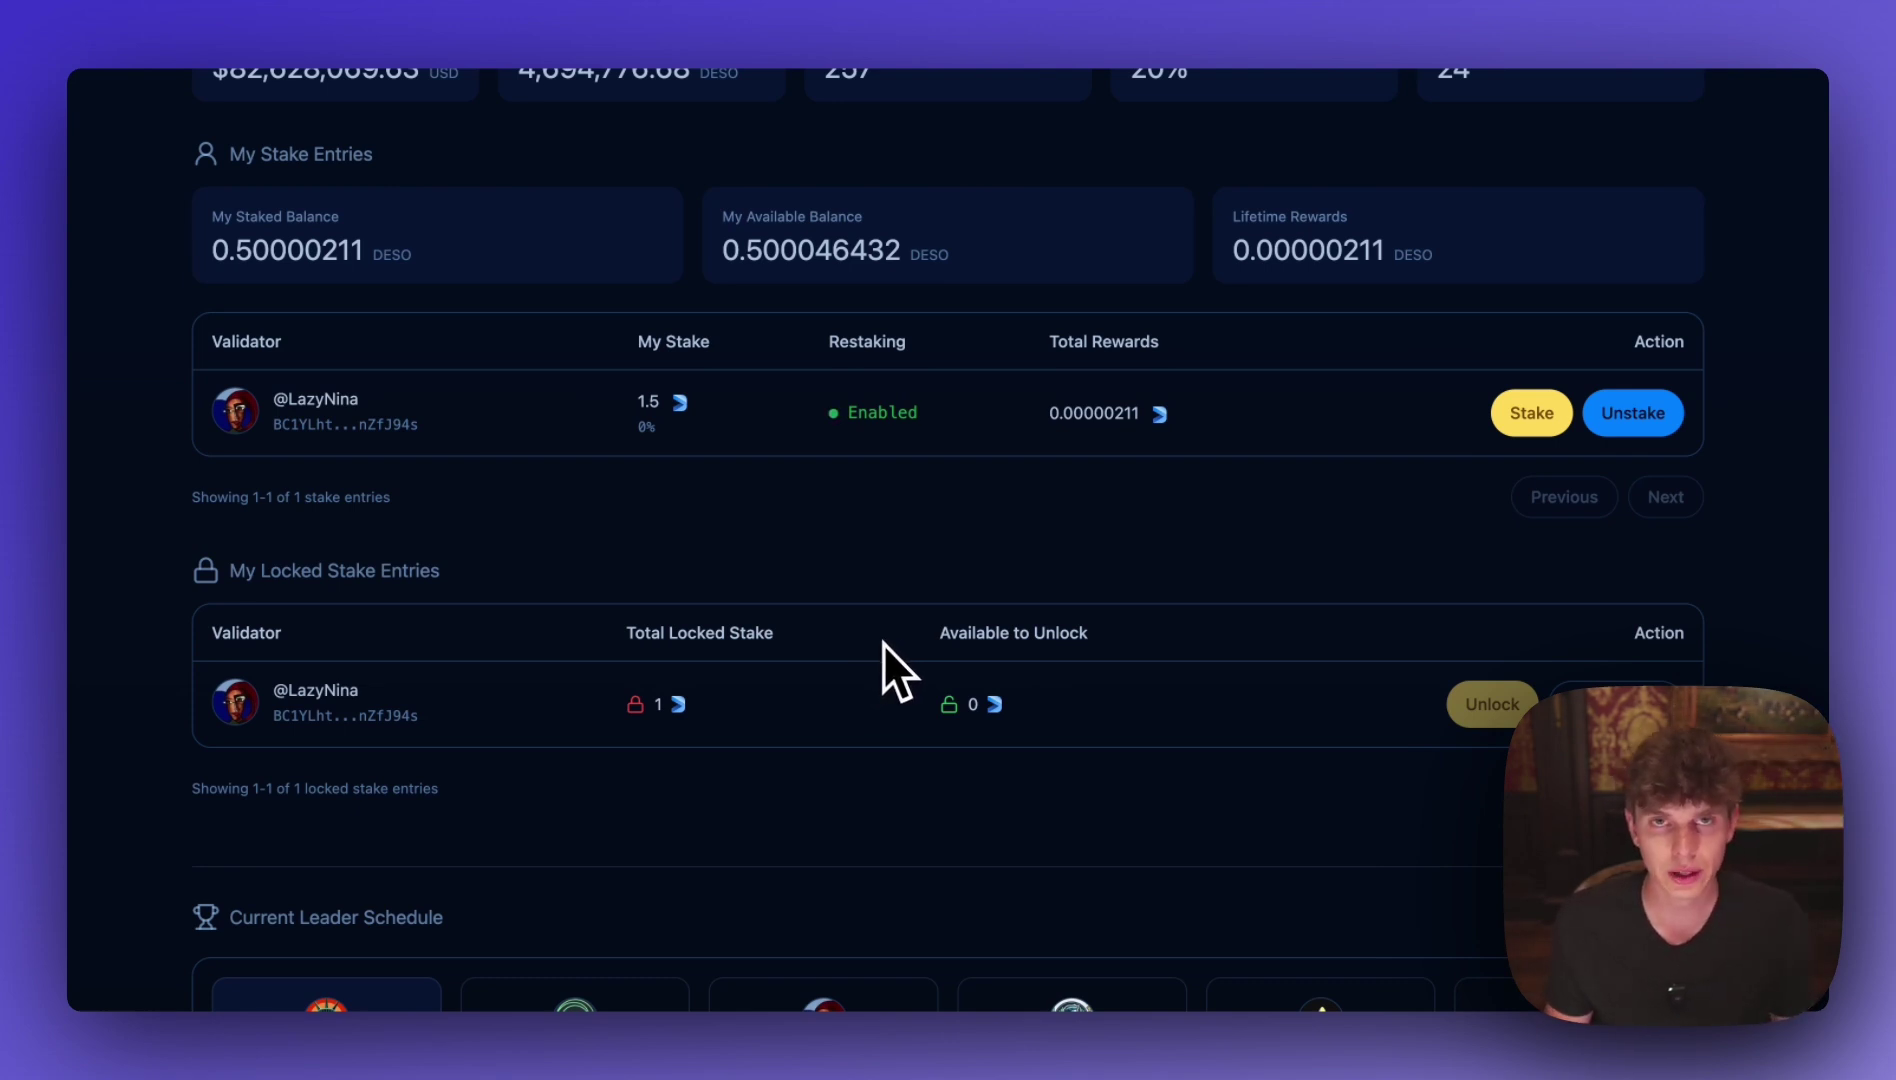
{"action": "scroll", "coordinate": [883, 641], "scroll_direction": "down", "scroll_amount": 1}
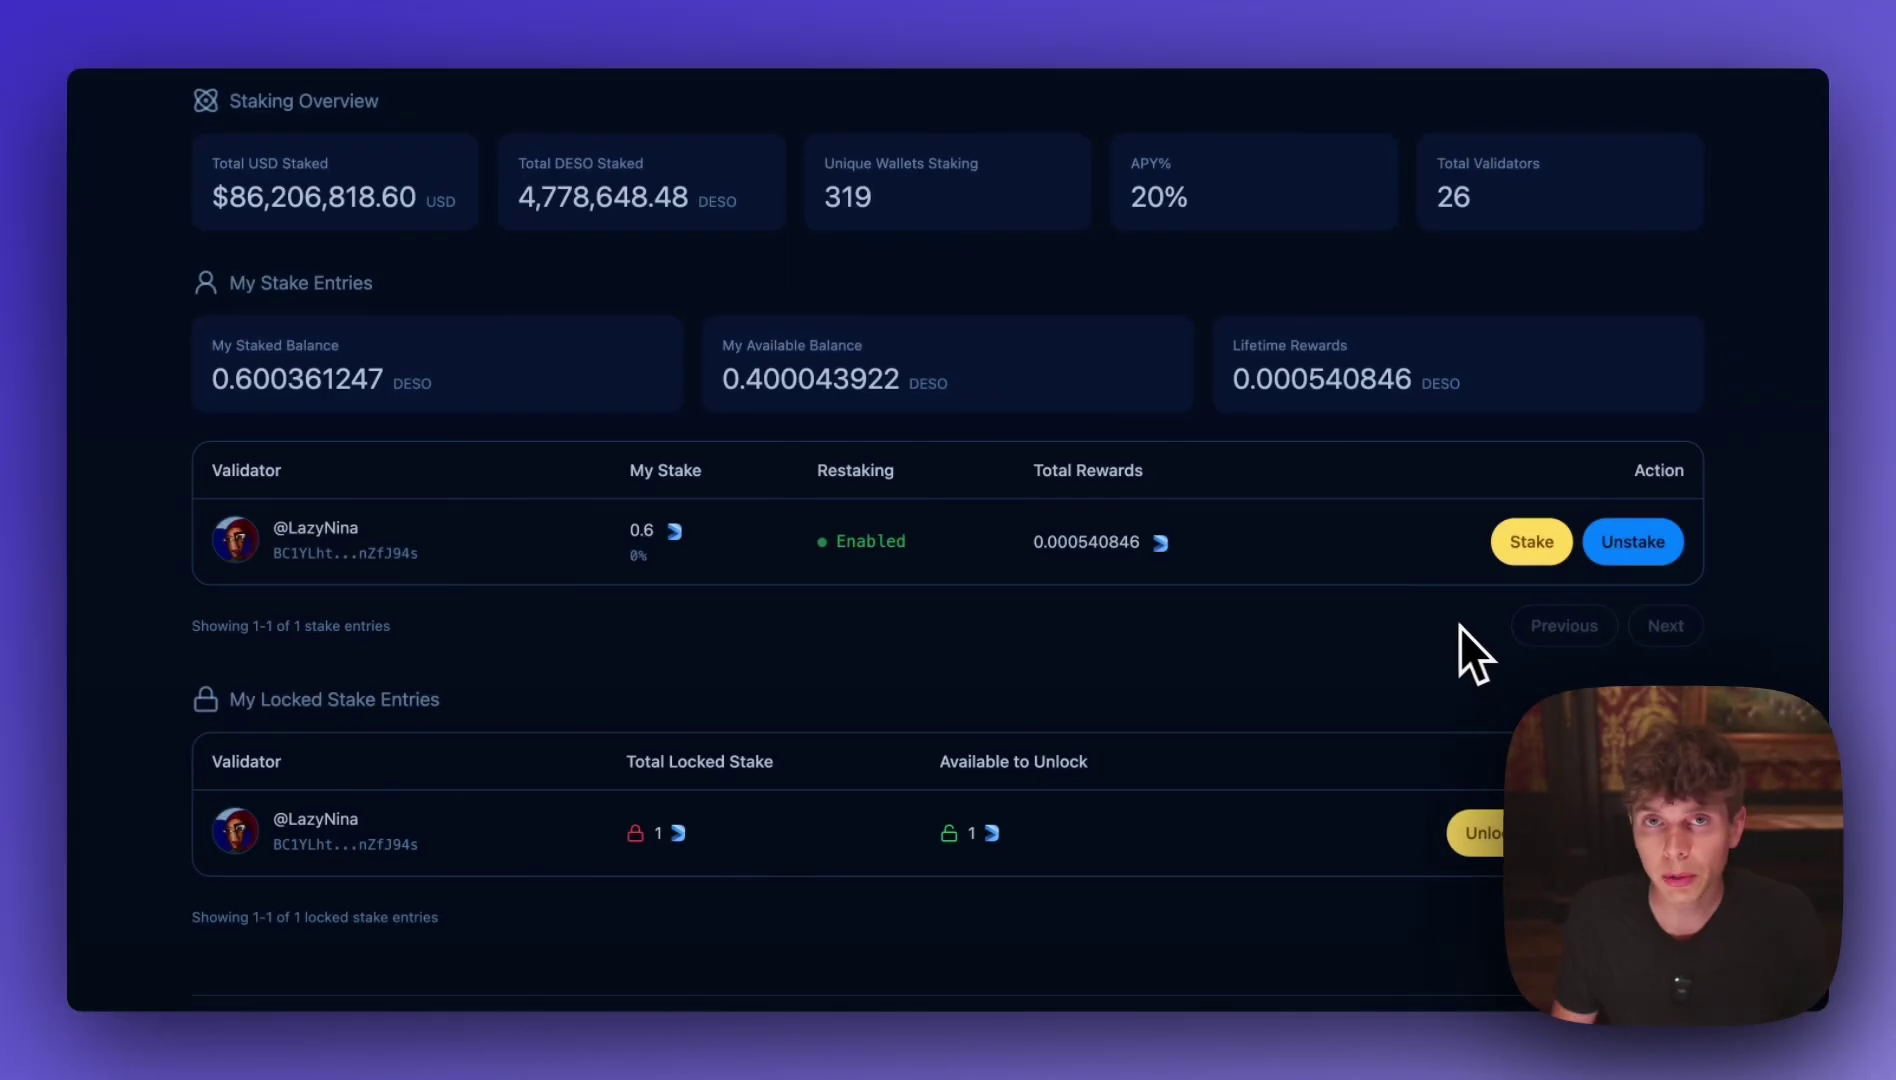
{"action": "scroll", "coordinate": [752, 664], "scroll_direction": "down", "scroll_amount": 2}
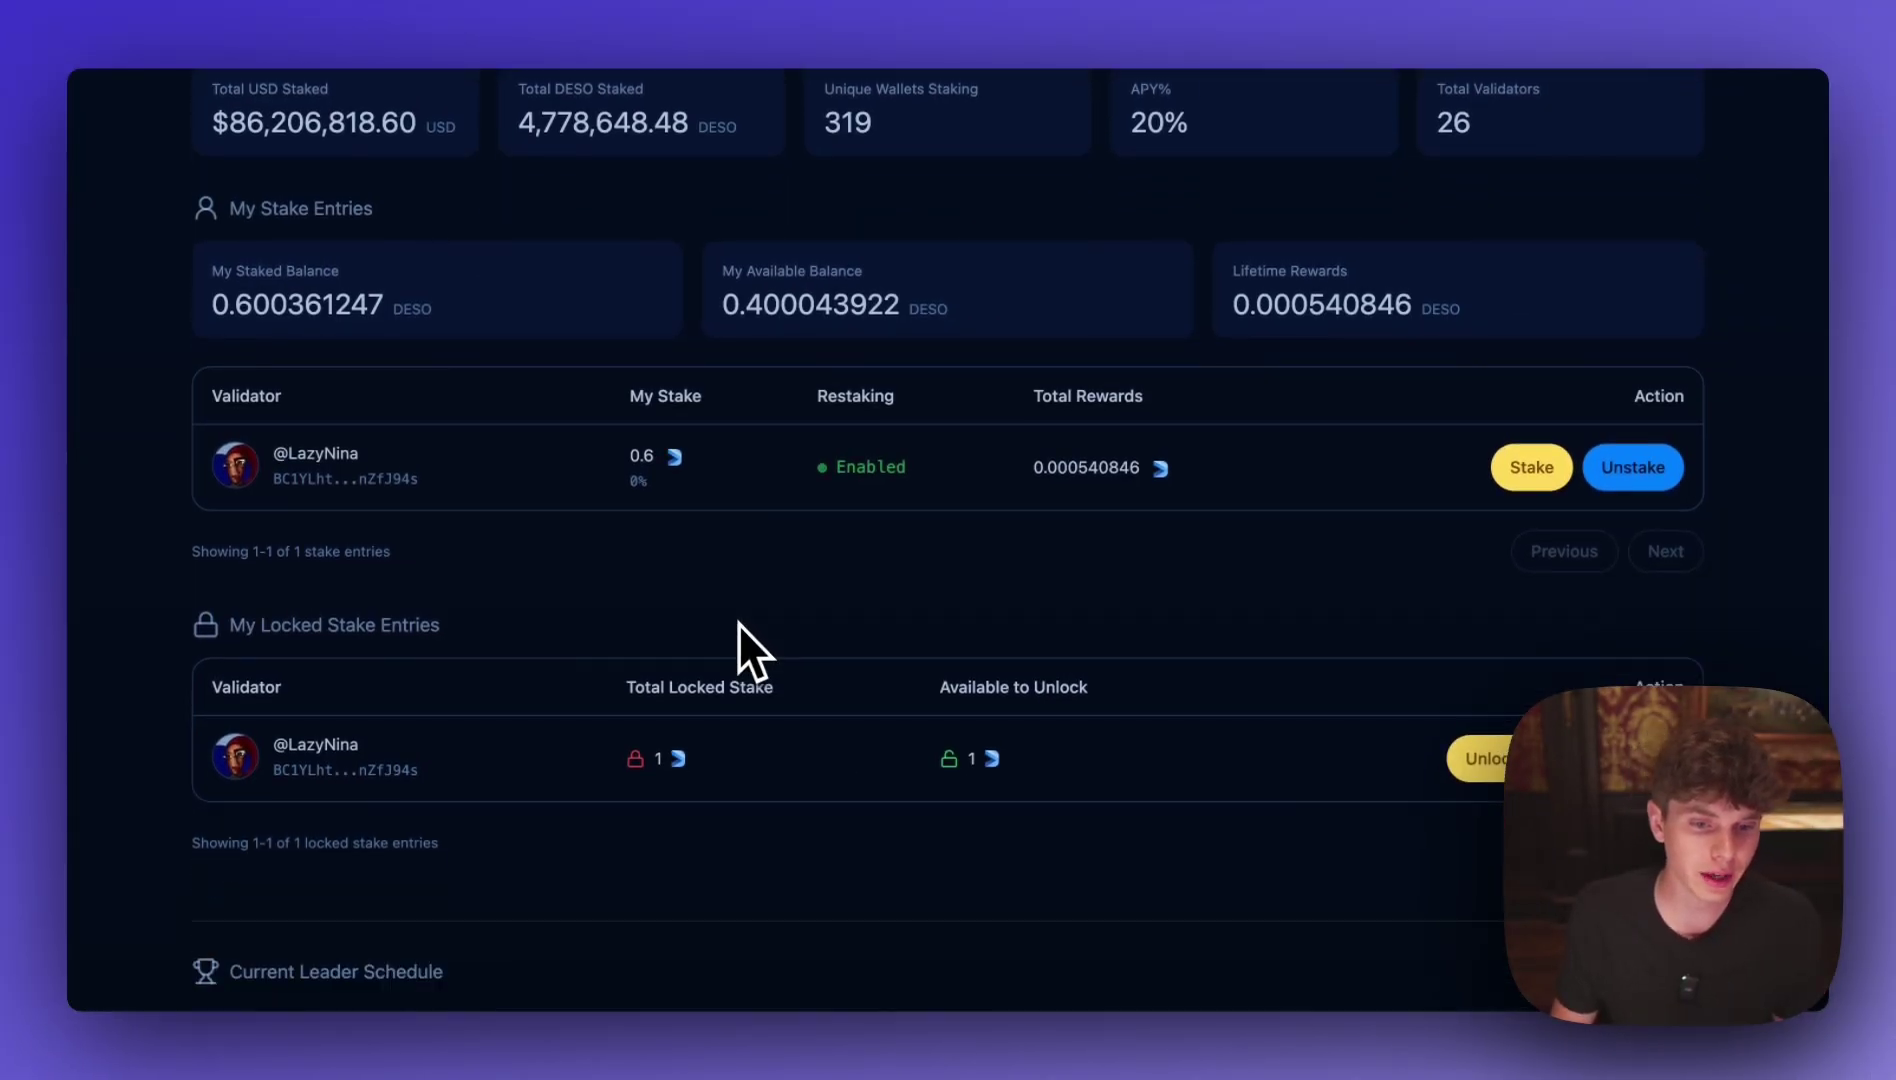
{"action": "scroll", "coordinate": [470, 634], "scroll_direction": "down", "scroll_amount": 2}
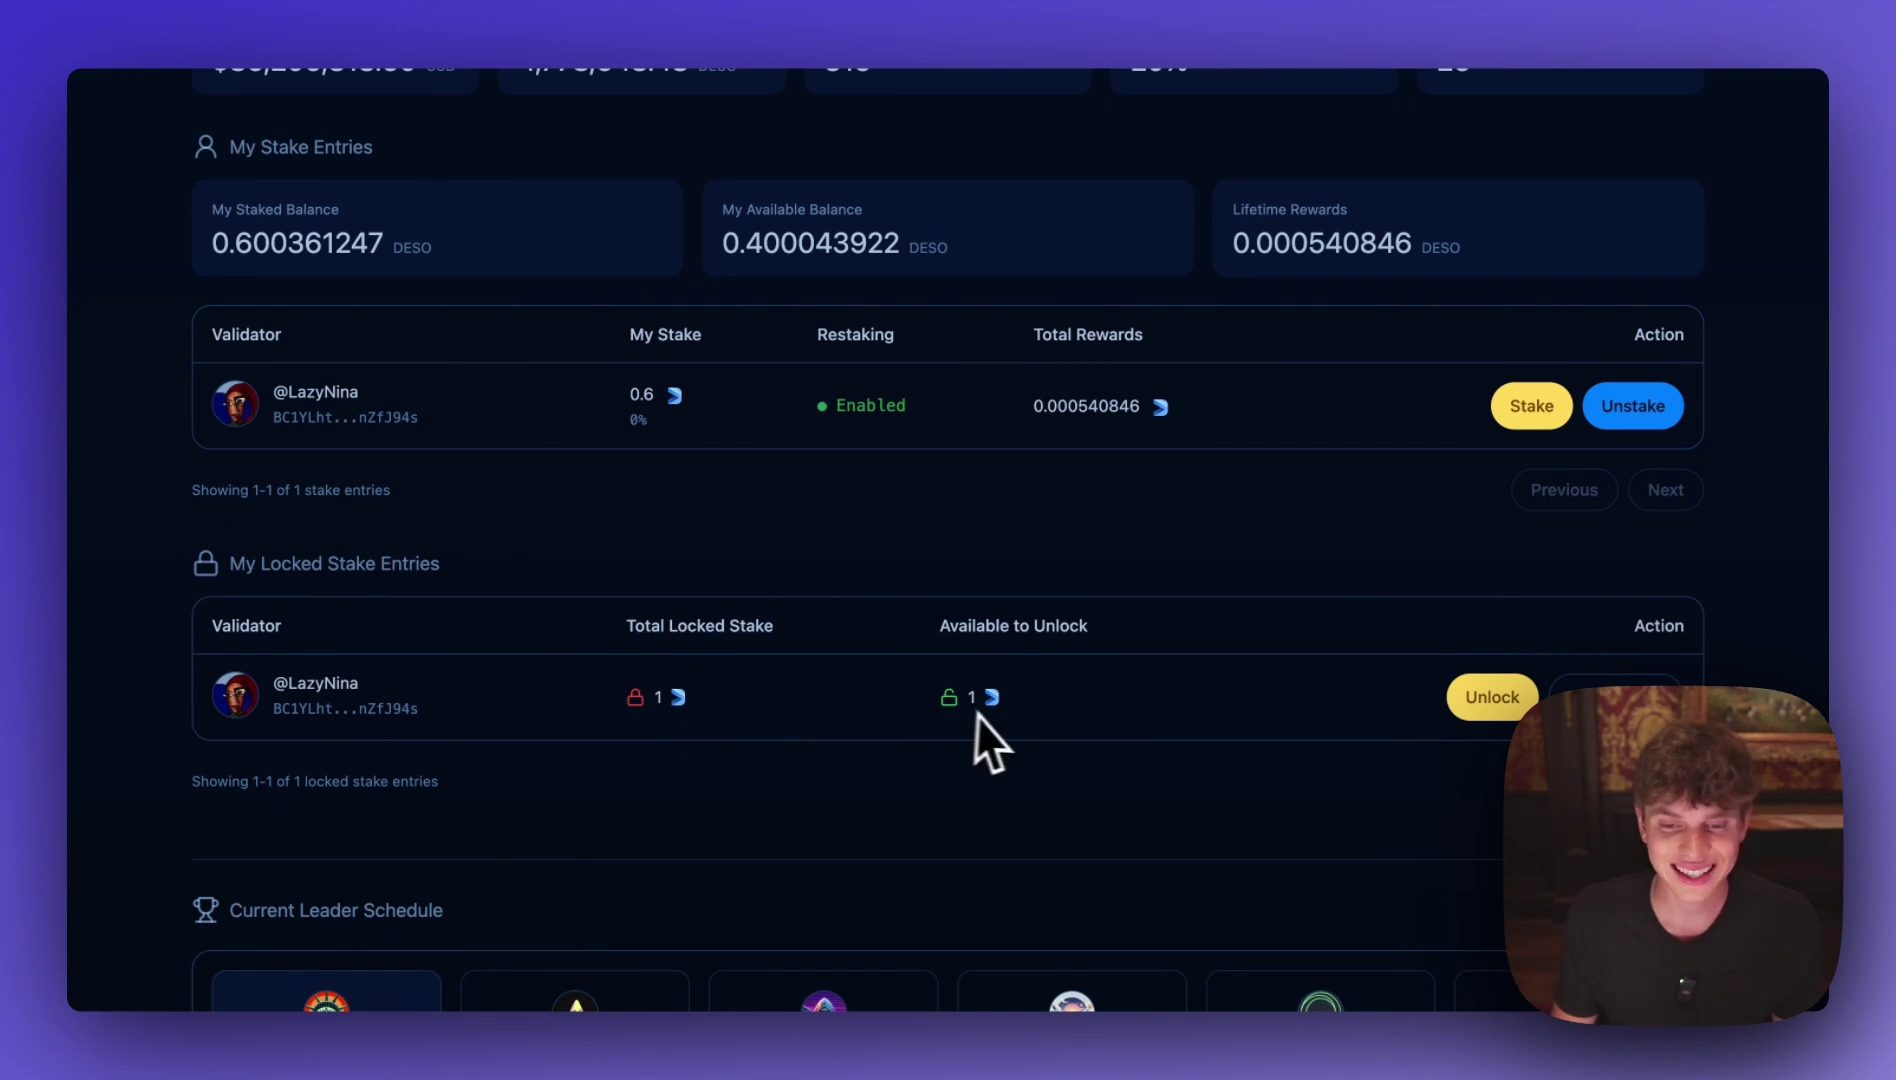
{"action": "scroll", "coordinate": [1032, 702], "scroll_direction": "down", "scroll_amount": 2}
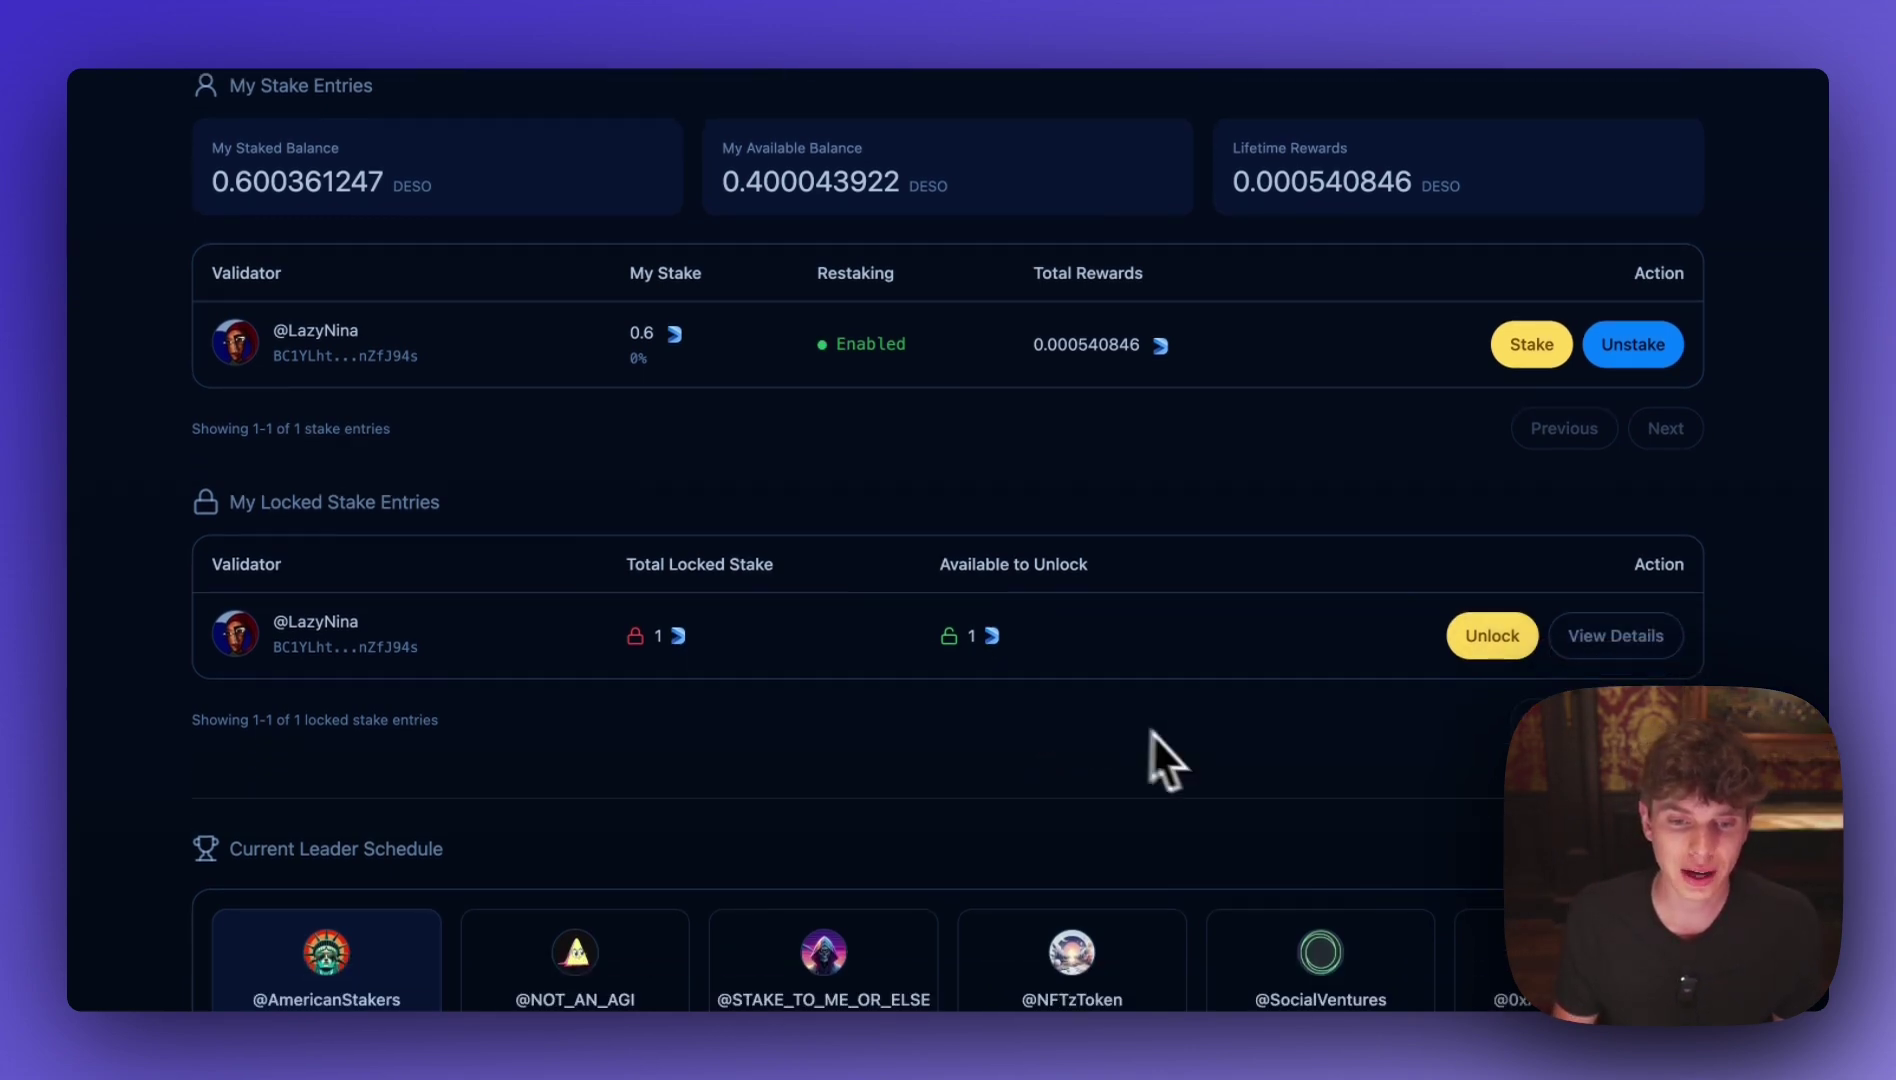
- Unlock the 1 DESO locked LazyNina stake, bringing the available balance to 1.4 DESO
{"action": "scroll", "coordinate": [1209, 674], "scroll_direction": "down", "scroll_amount": 1}
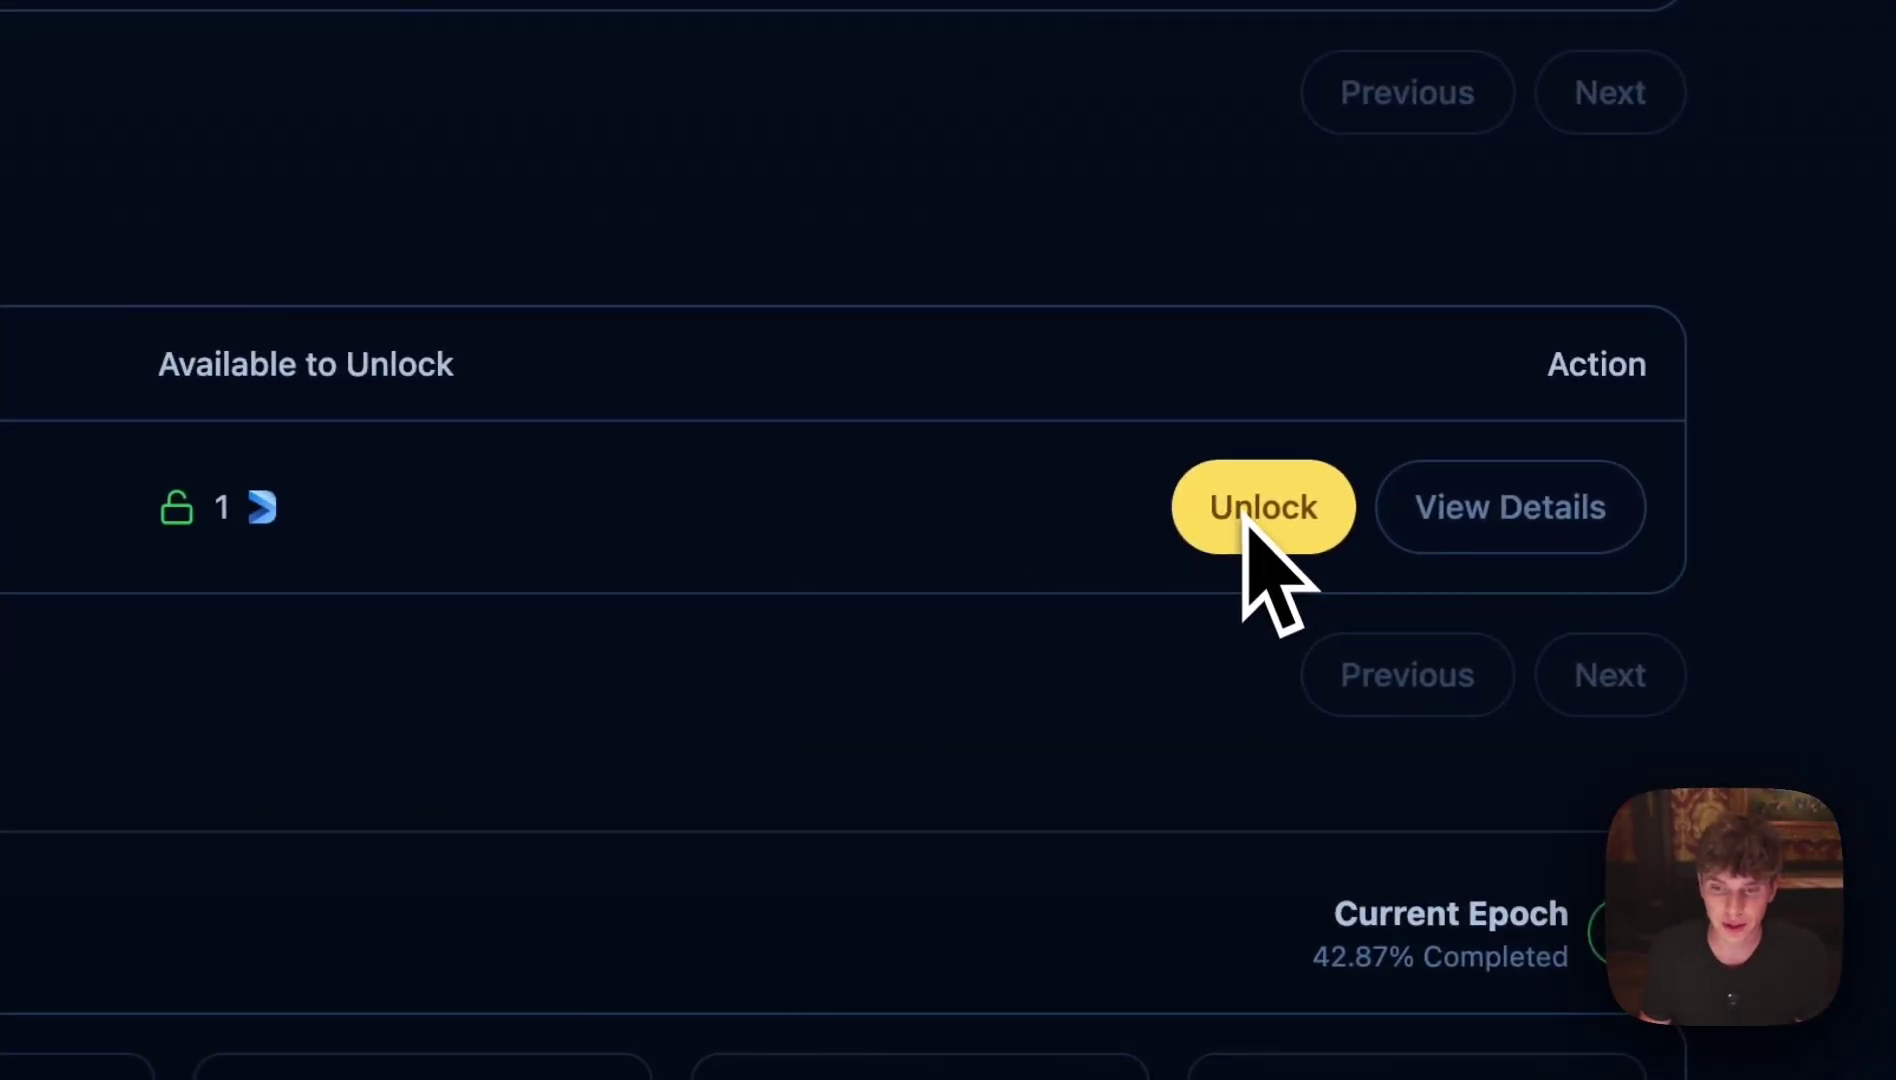
{"action": "left_click", "coordinate": [1262, 508]}
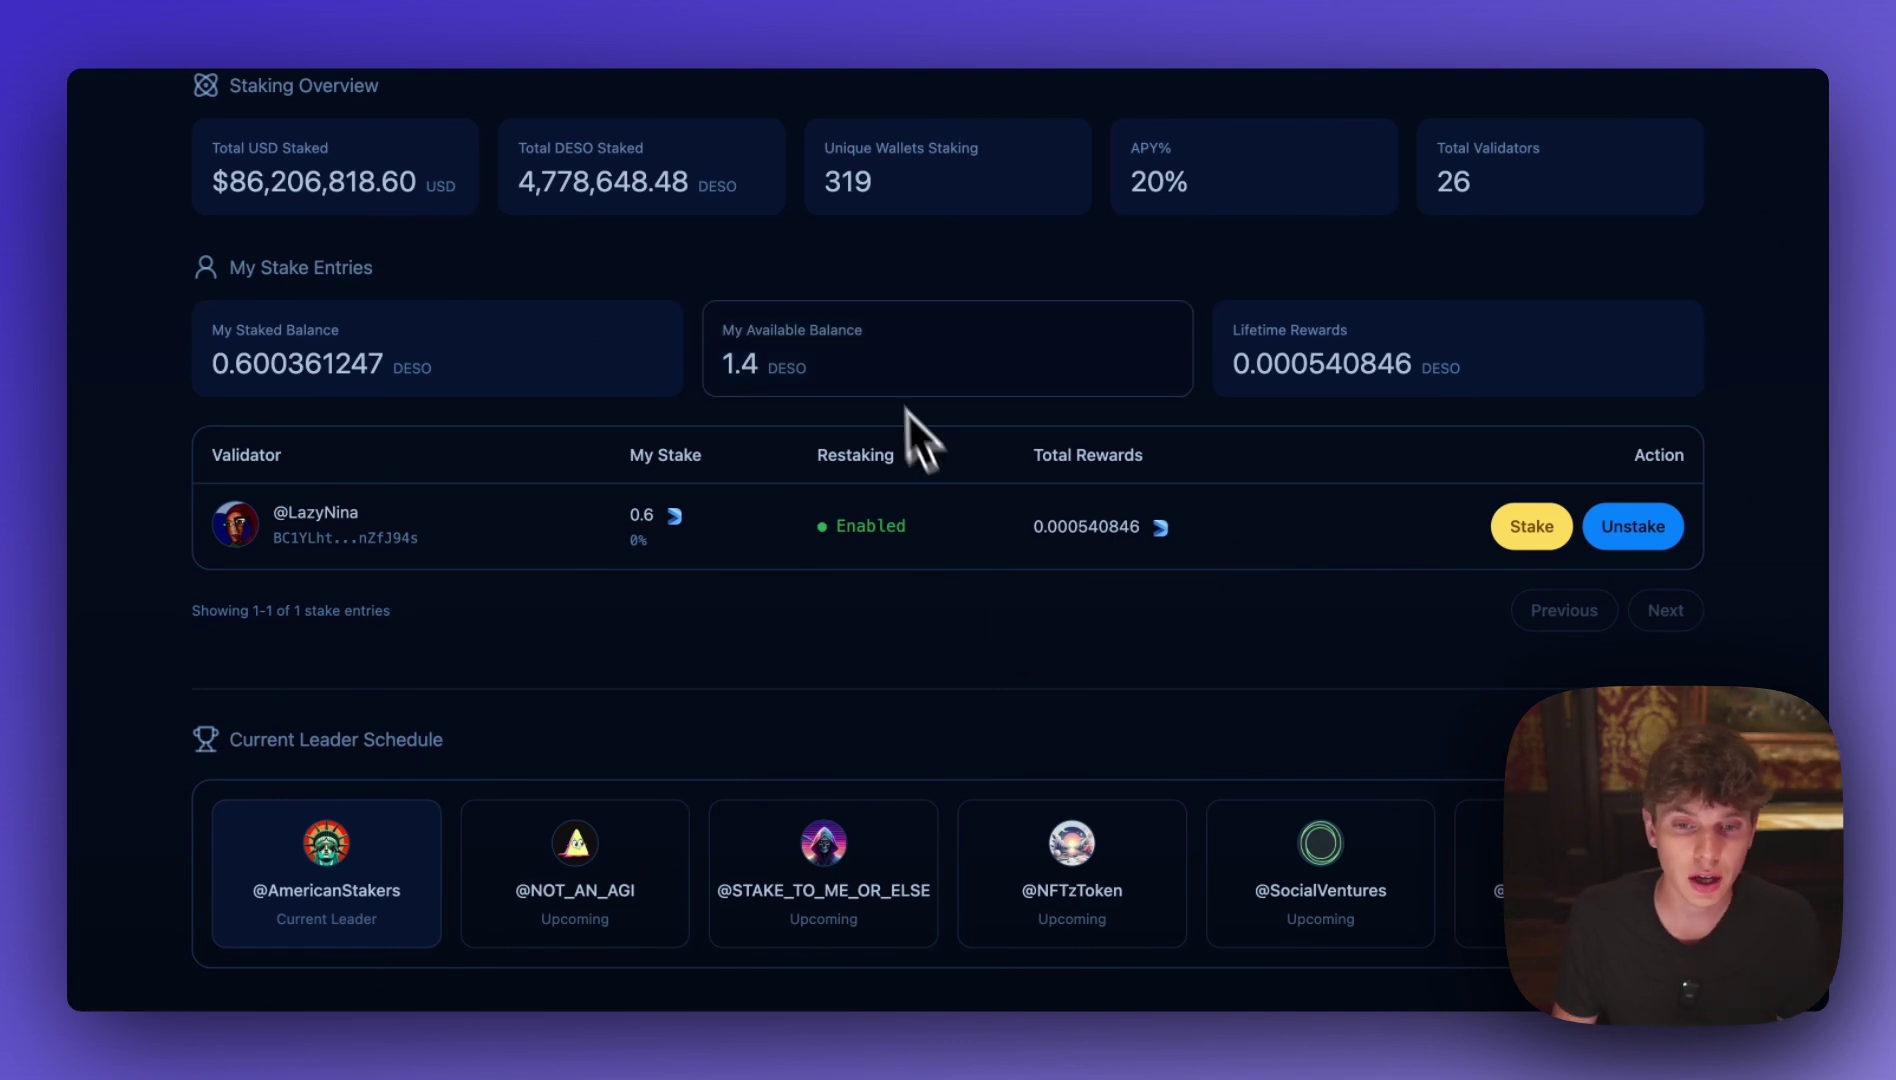